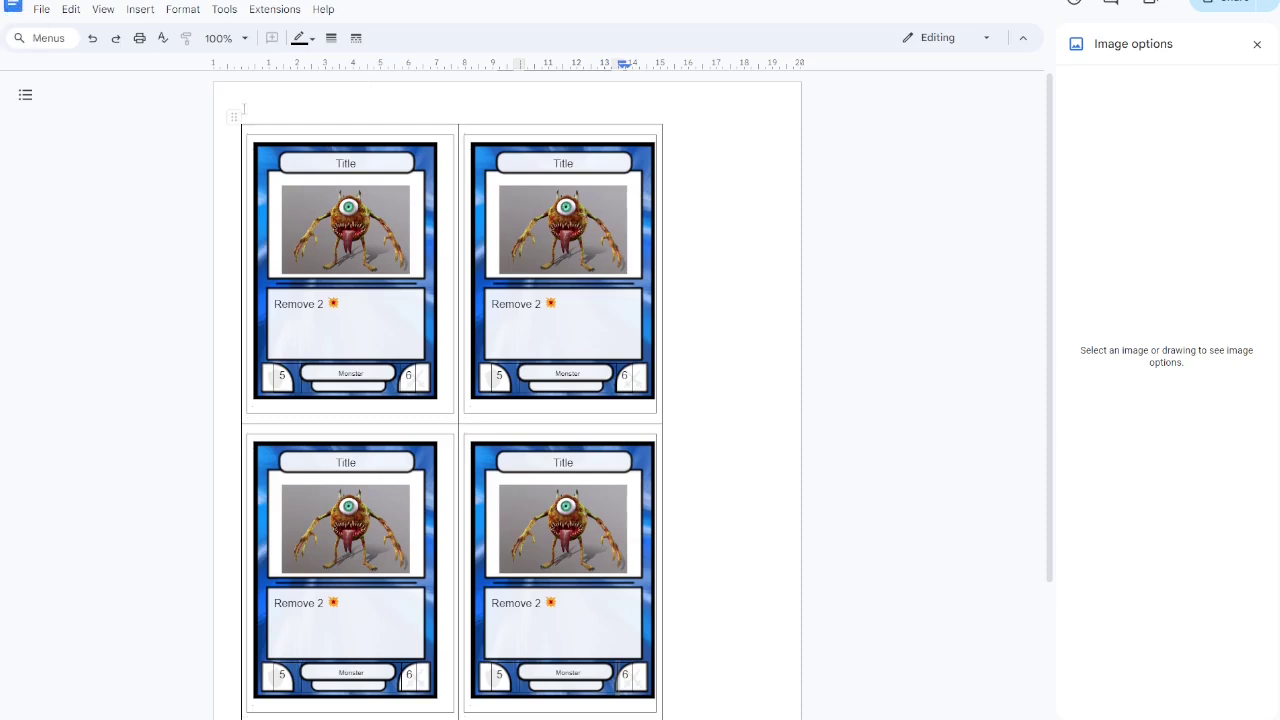
Step: Leave the four-monster card sheet and return to the Google Docs home page
{"action": "left_click_drag", "start_coordinate": [243, 108], "coordinate": [649, 287]}
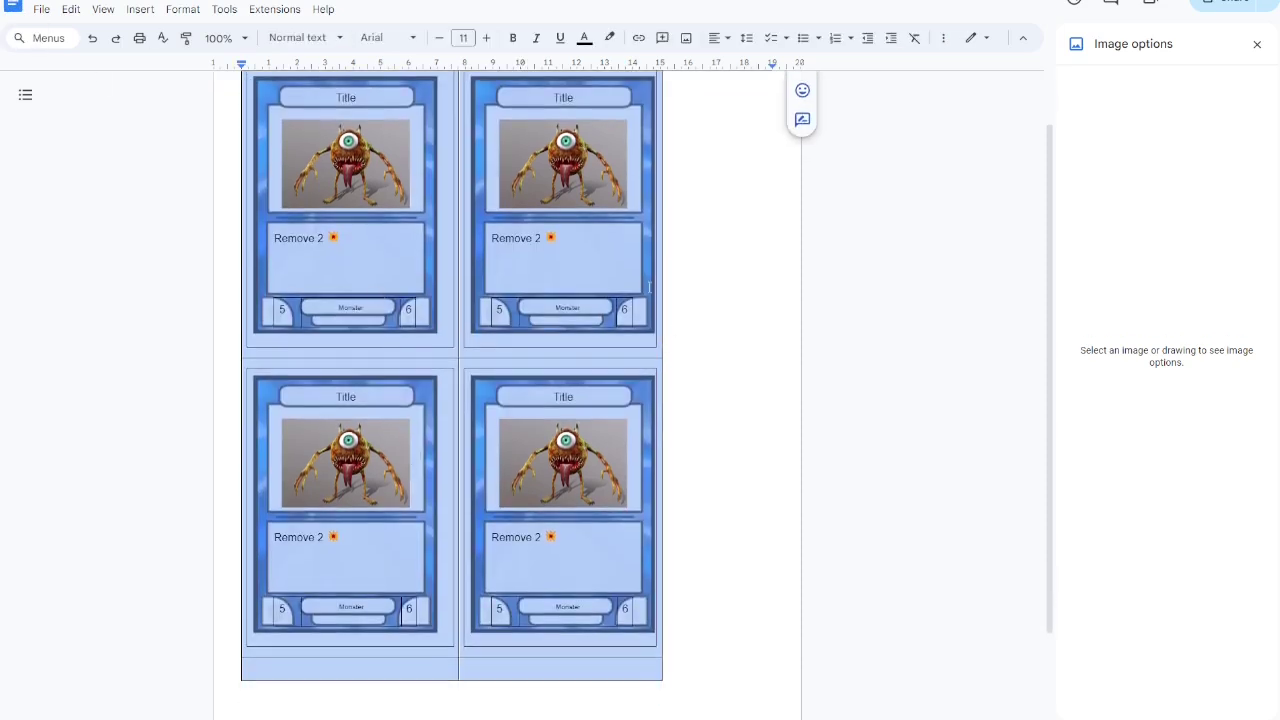
{"action": "left_click", "coordinate": [701, 276]}
{"action": "scroll", "coordinate": [700, 277], "scroll_direction": "up", "scroll_amount": 1}
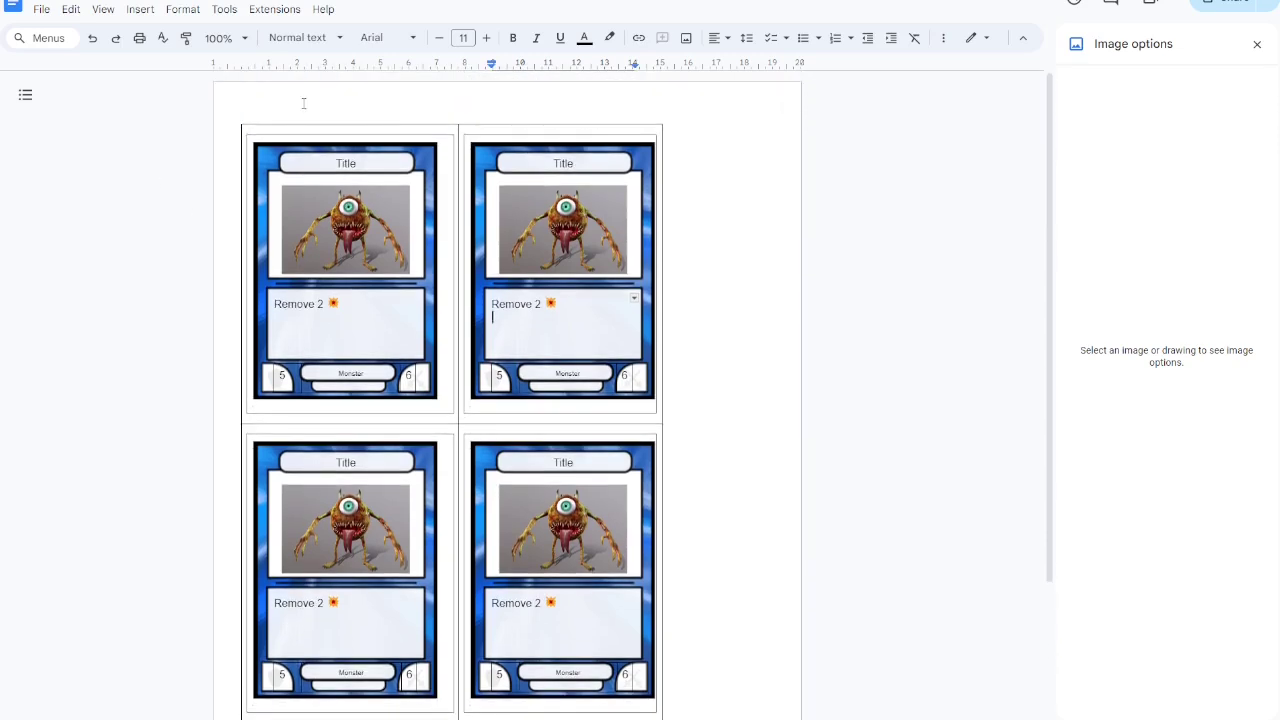
{"action": "left_click", "coordinate": [303, 103]}
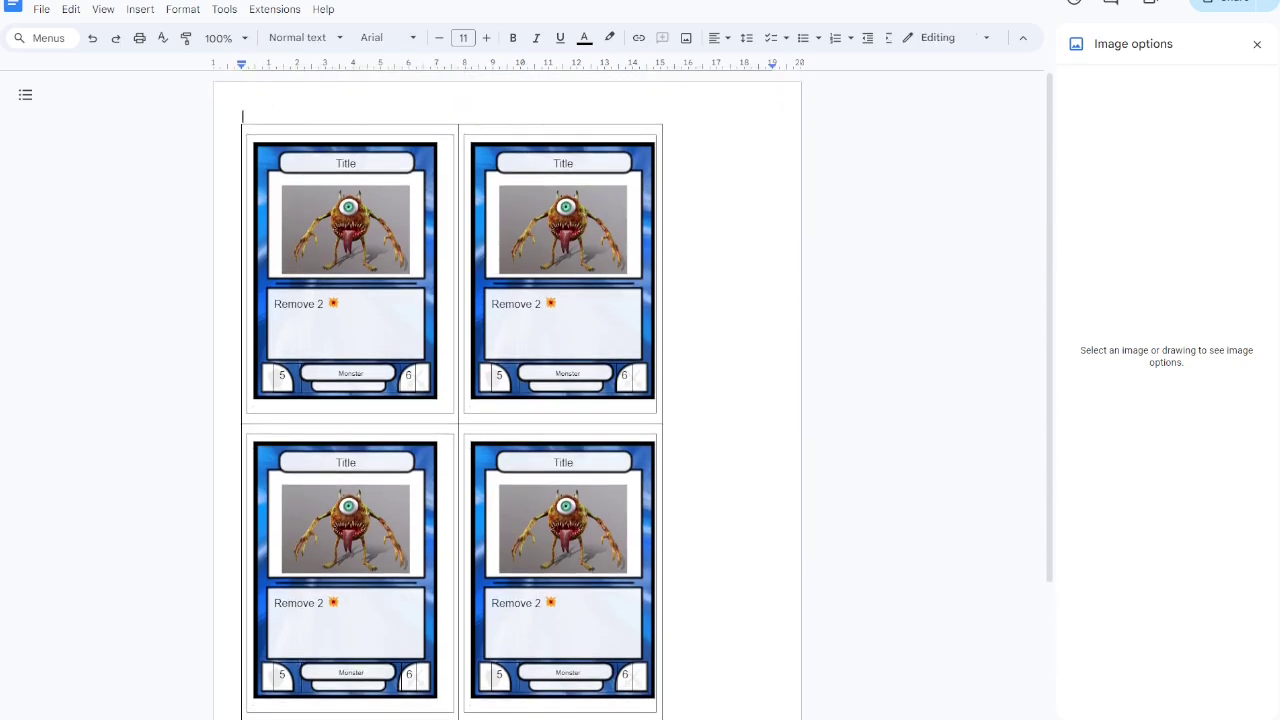
{"action": "left_click", "coordinate": [14, 7]}
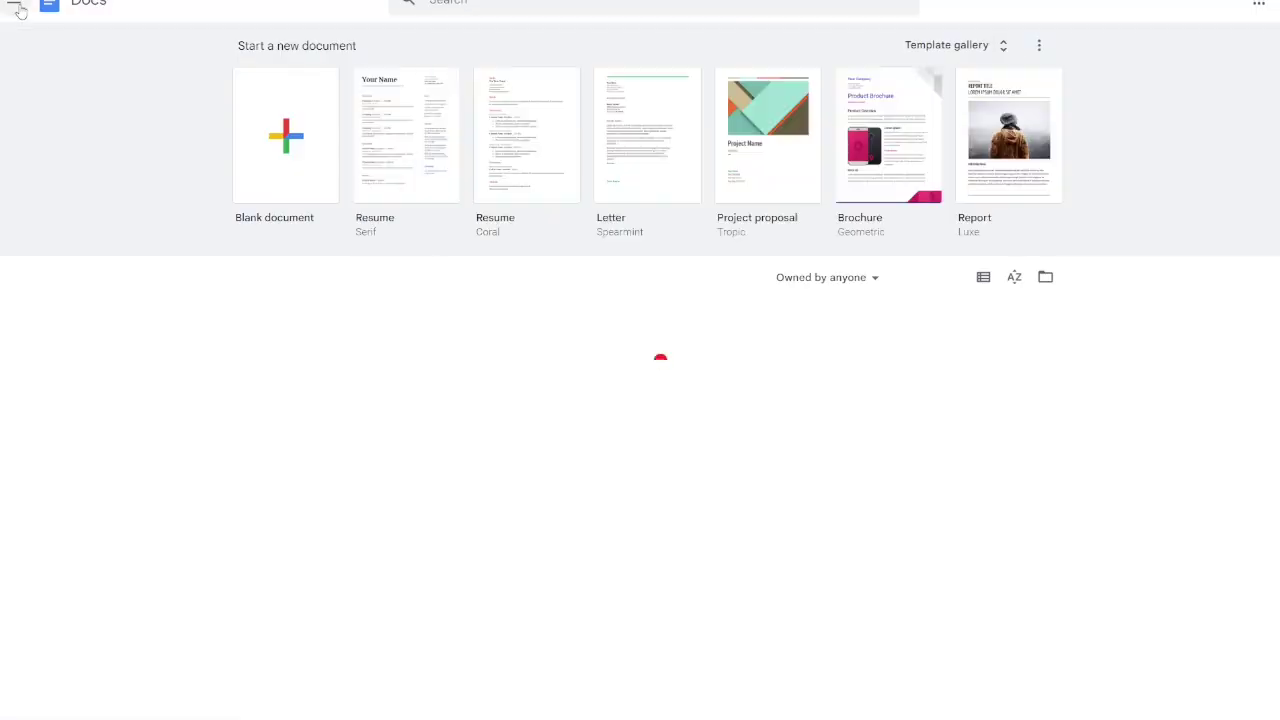
Step: Start a blank document and drag card bg.png from the Temp folder onto the page
{"action": "key", "text": "alt+Left"}
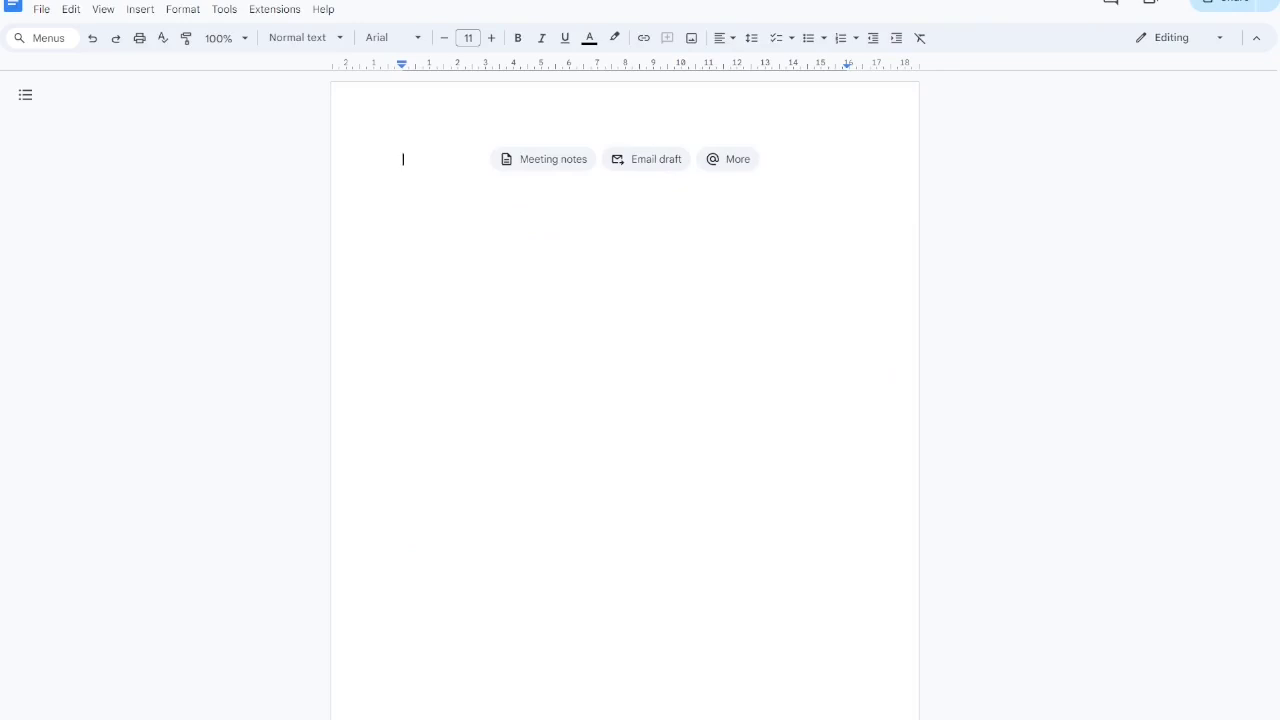
{"action": "left_click_drag", "start_coordinate": [1258, 93], "coordinate": [1057, 106]}
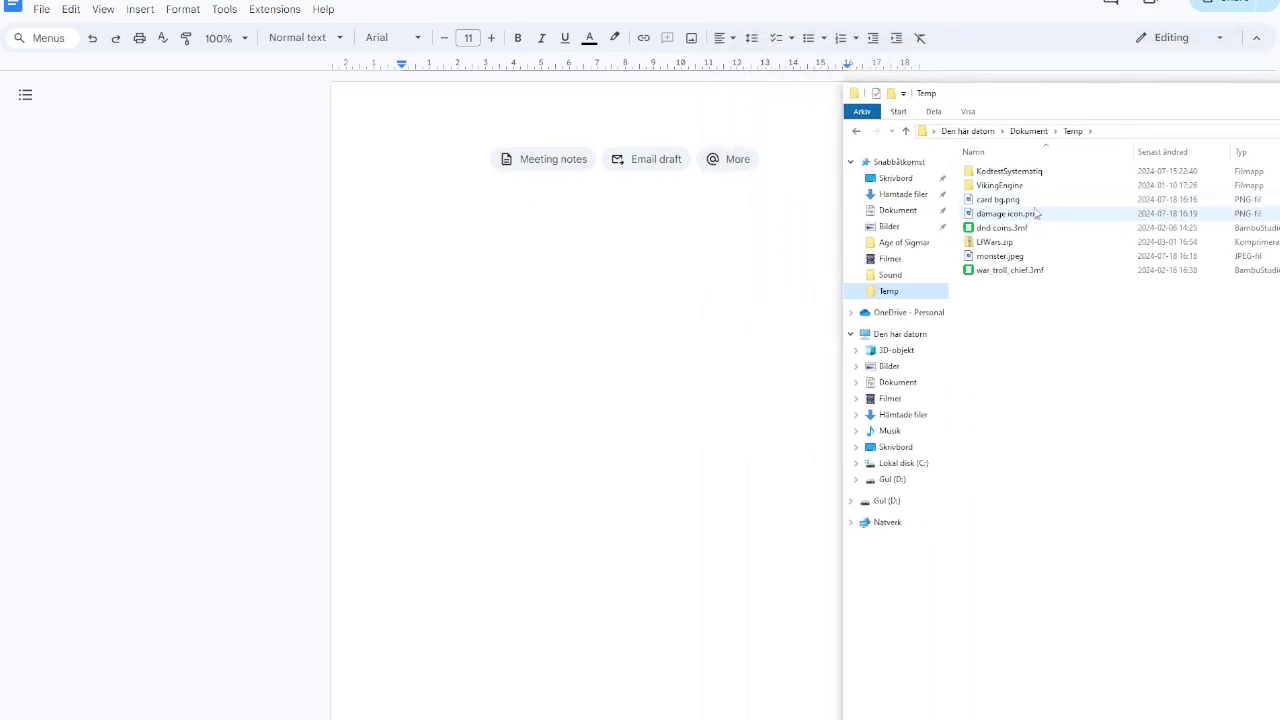
{"action": "left_click_drag", "start_coordinate": [1003, 203], "coordinate": [497, 332]}
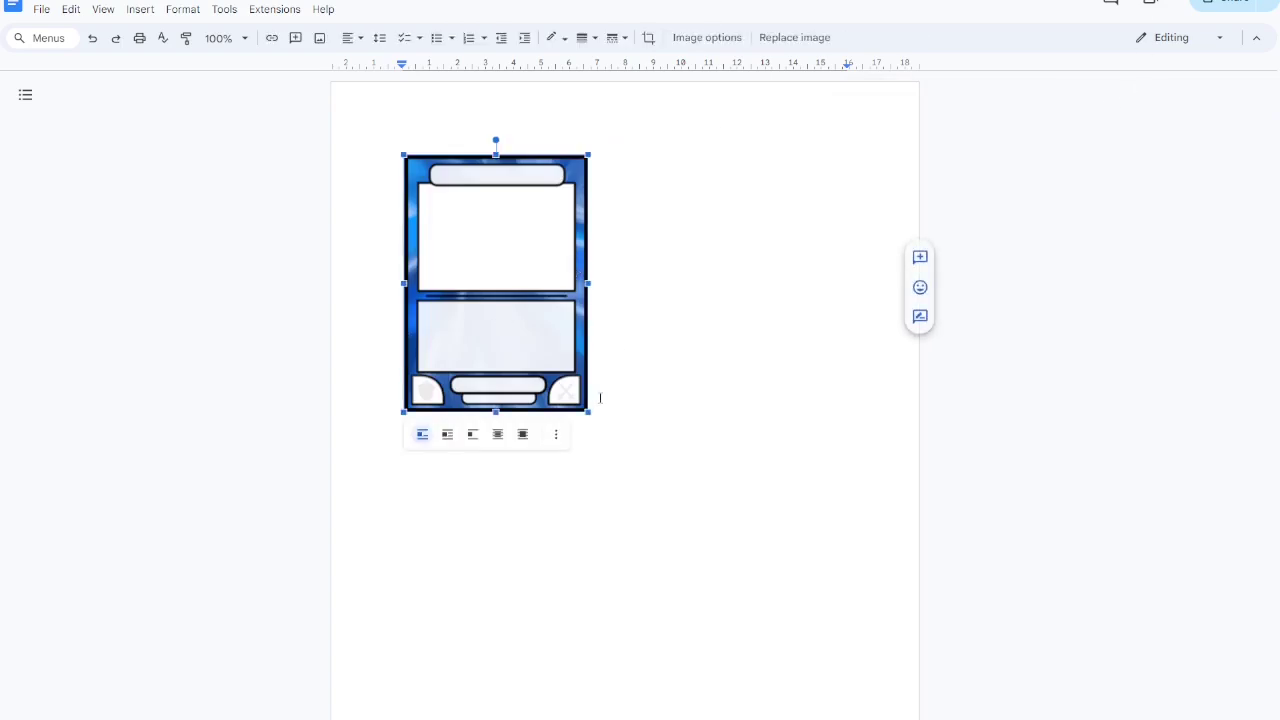
Step: Check the card frame's size in Image options: 6.6 × 9.23 cm
{"action": "right_click", "coordinate": [549, 292]}
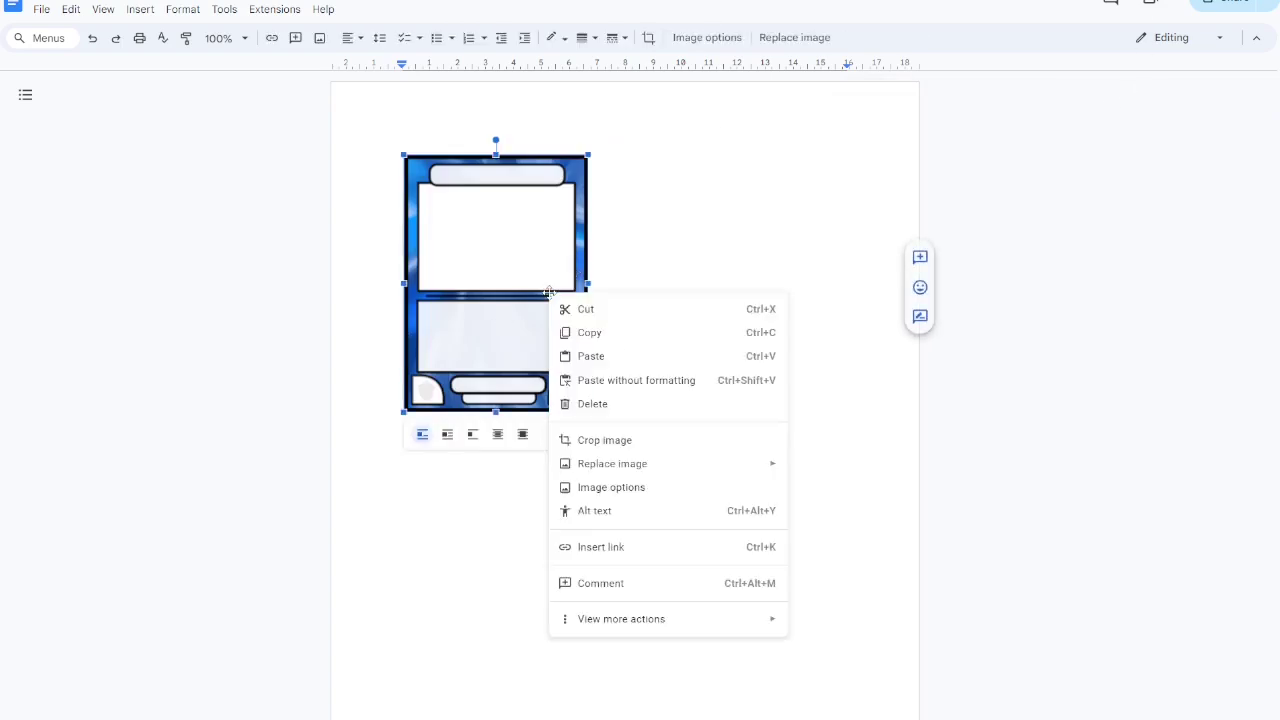
{"action": "left_click", "coordinate": [611, 487]}
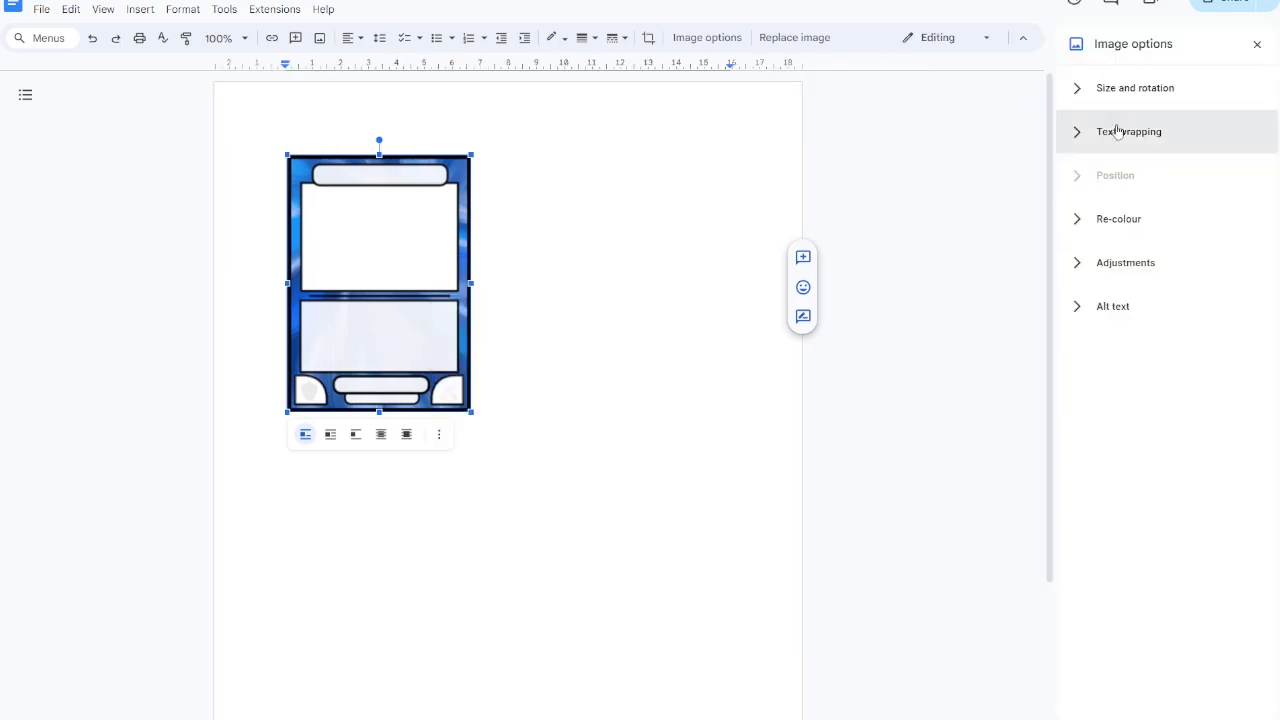
{"action": "left_click", "coordinate": [1086, 89]}
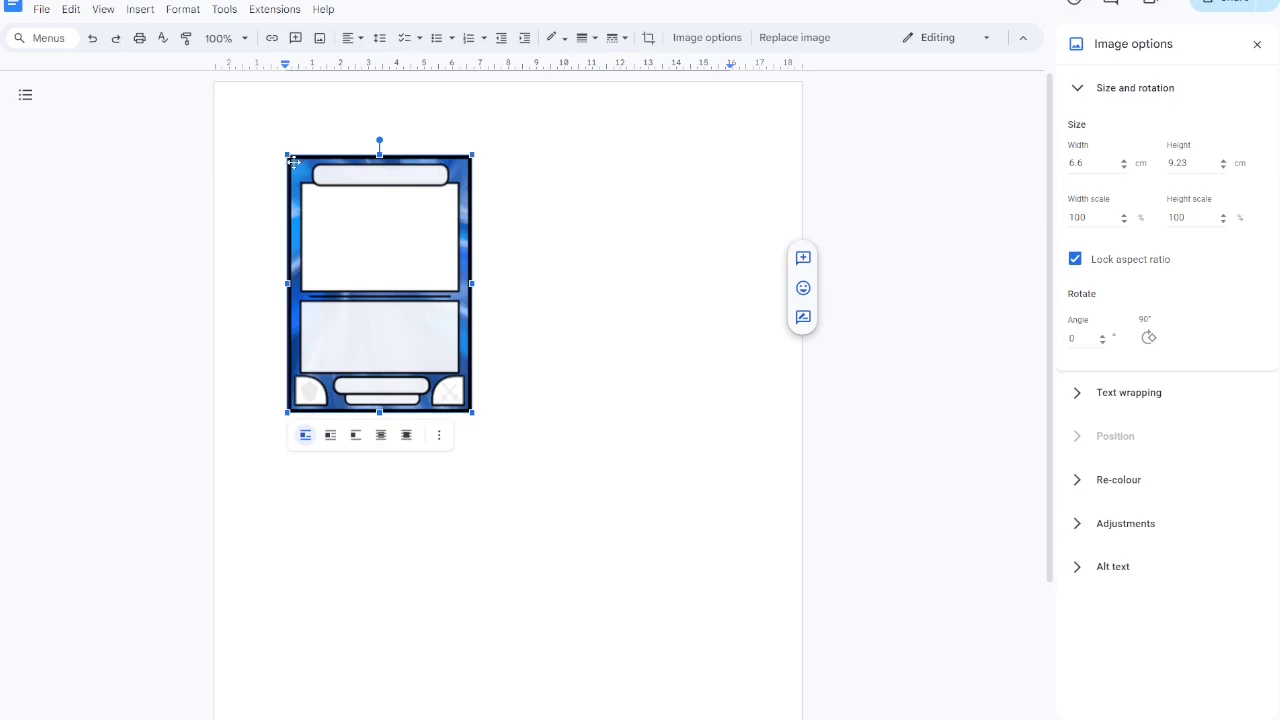
{"action": "left_click", "coordinate": [512, 180]}
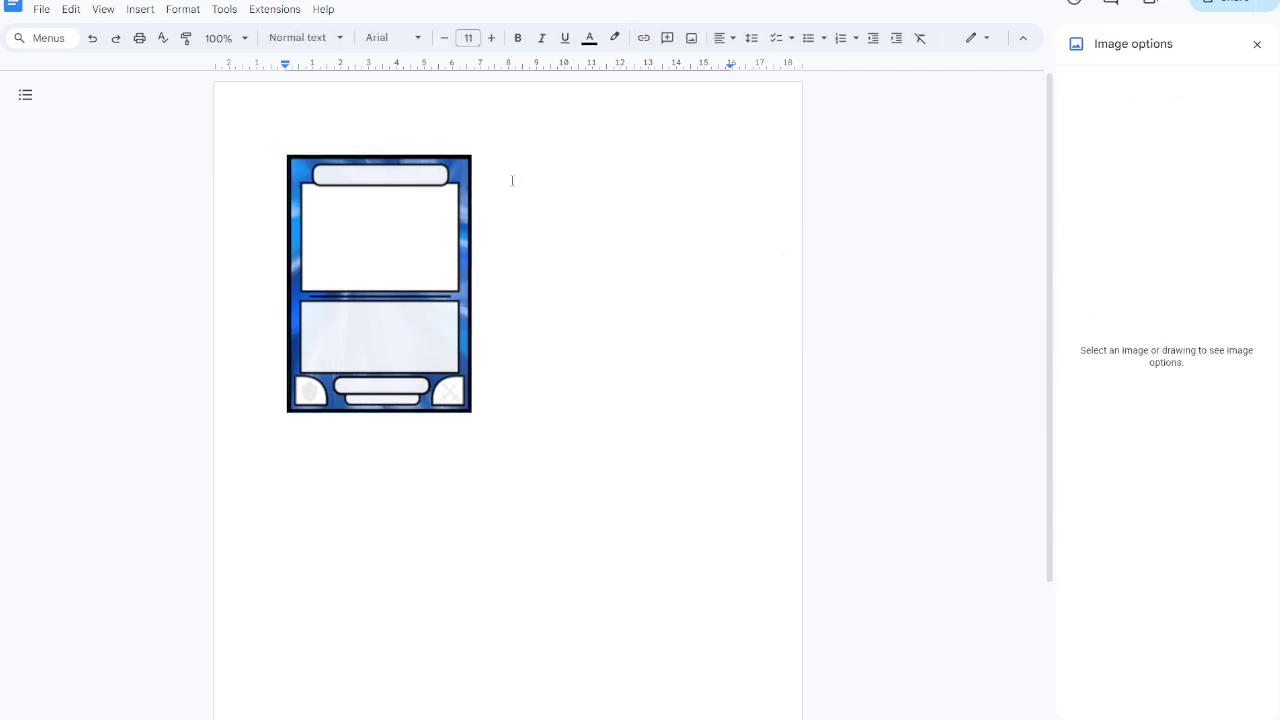
Step: Add blank lines above the card image and insert a 2×2 table there
{"action": "key", "text": "Left"}
{"action": "key", "text": "Return"}
{"action": "key", "text": "Return"}
{"action": "left_click", "coordinate": [336, 119]}
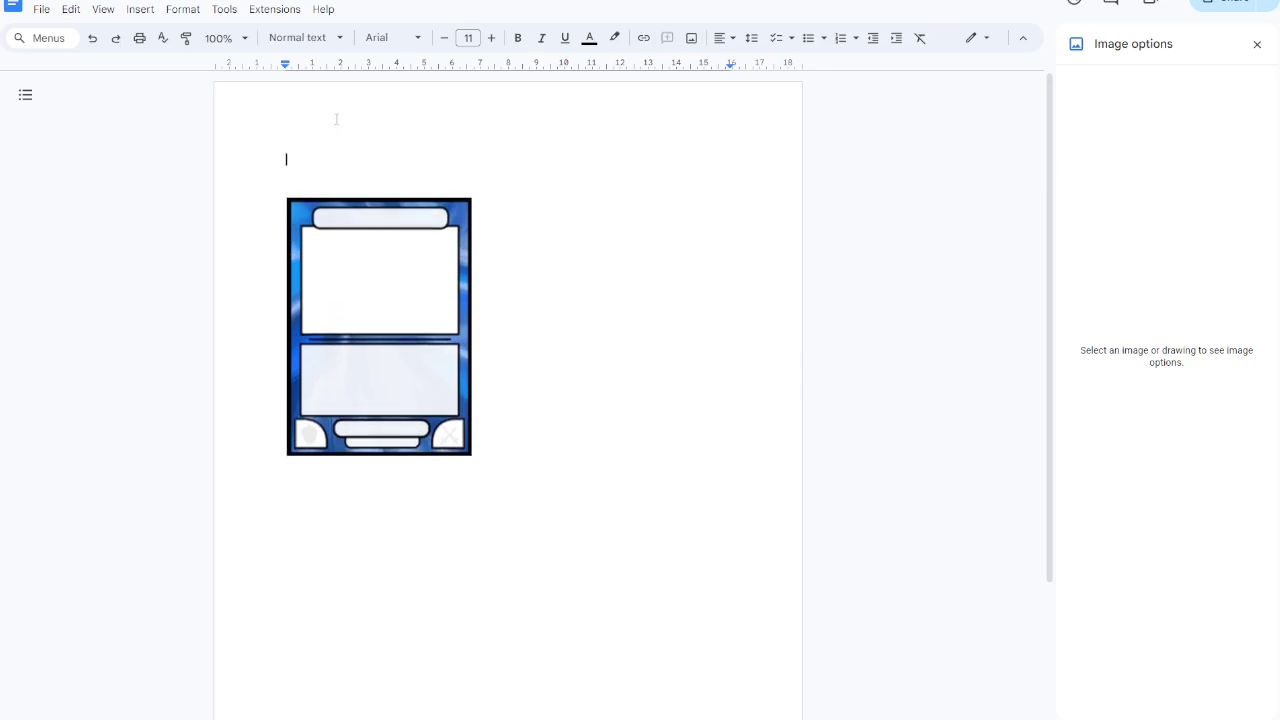
{"action": "left_click", "coordinate": [140, 10]}
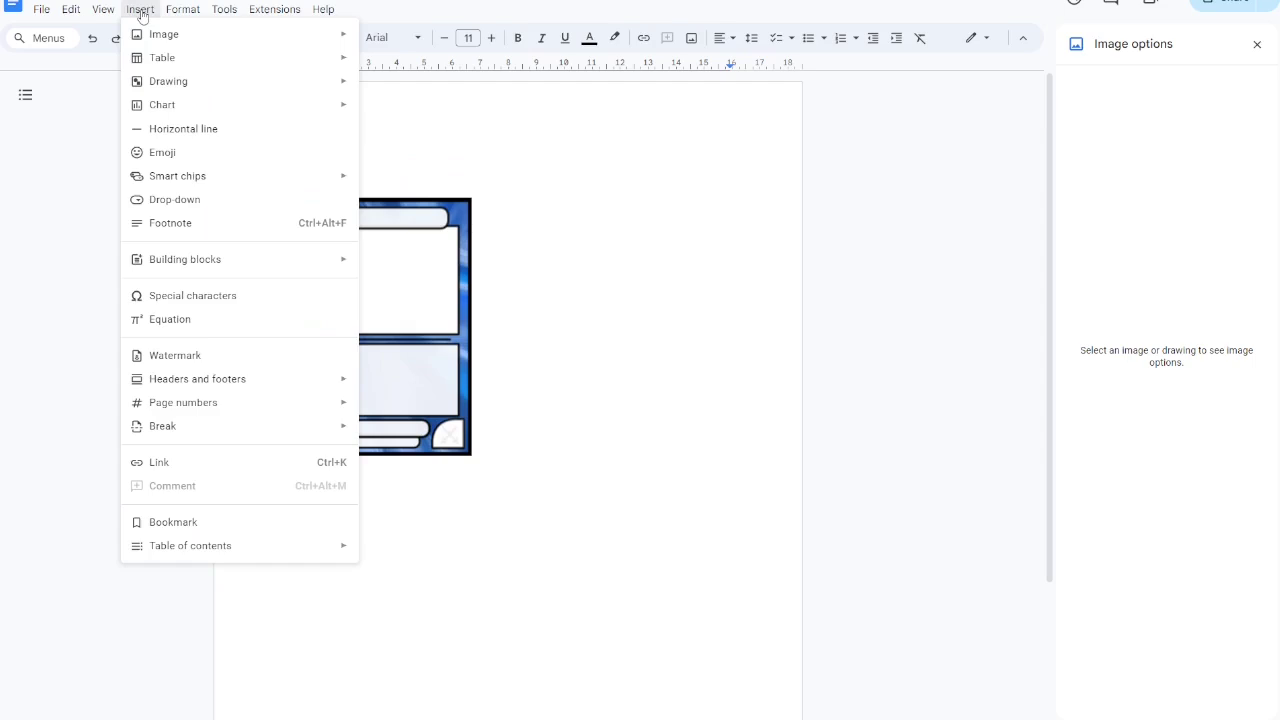
{"action": "mouse_move", "coordinate": [166, 57]}
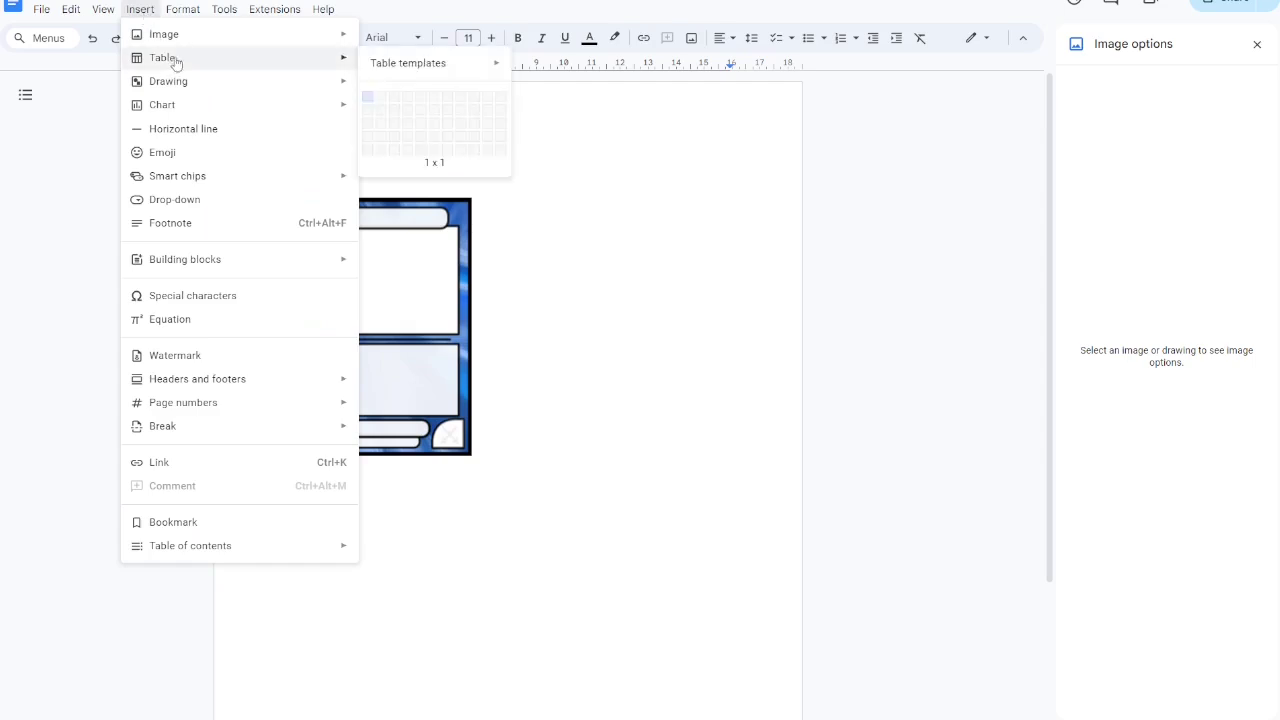
{"action": "left_click", "coordinate": [380, 118]}
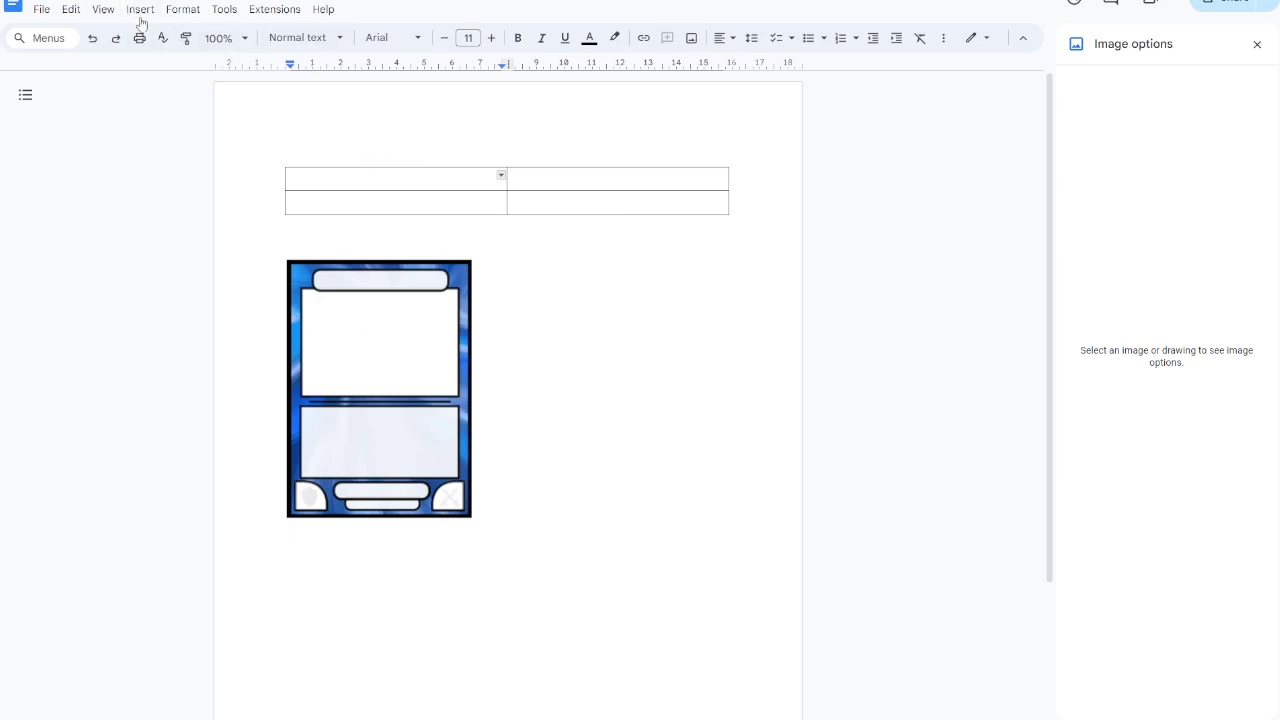
{"action": "left_click", "coordinate": [45, 11]}
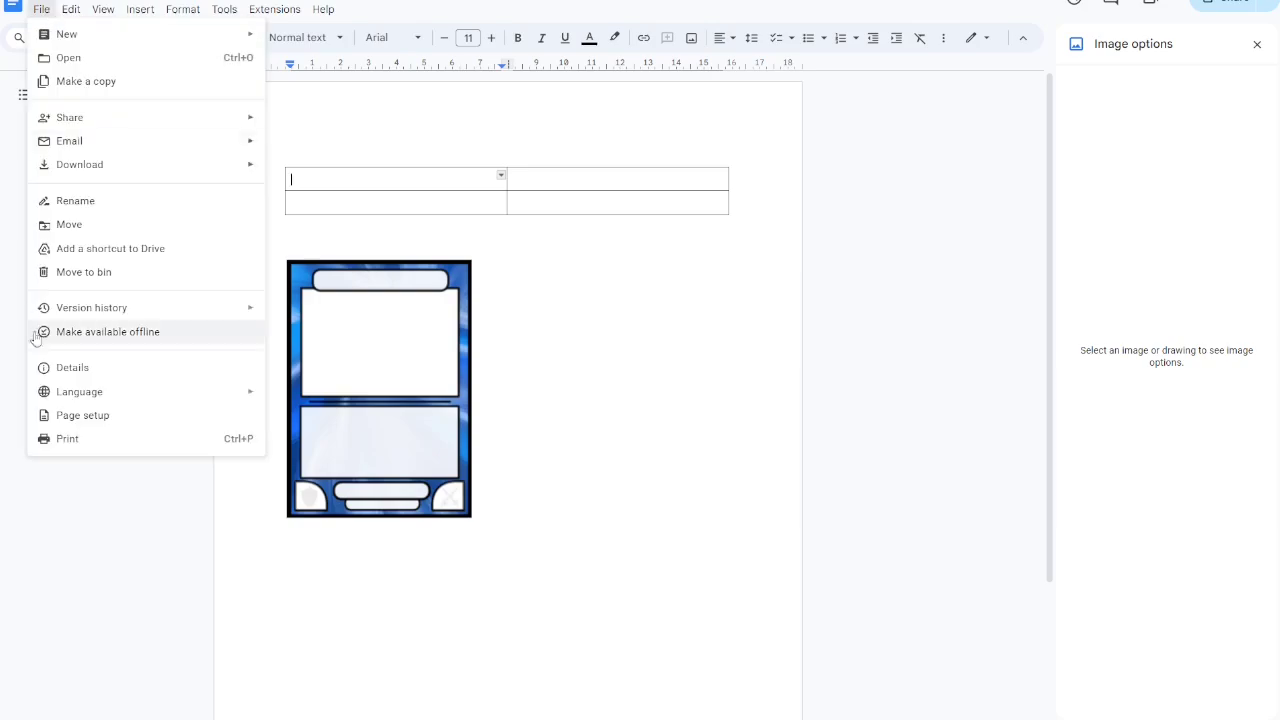
Step: In Page setup, set the top, bottom, left and right margins to 1 cm
{"action": "left_click", "coordinate": [70, 415]}
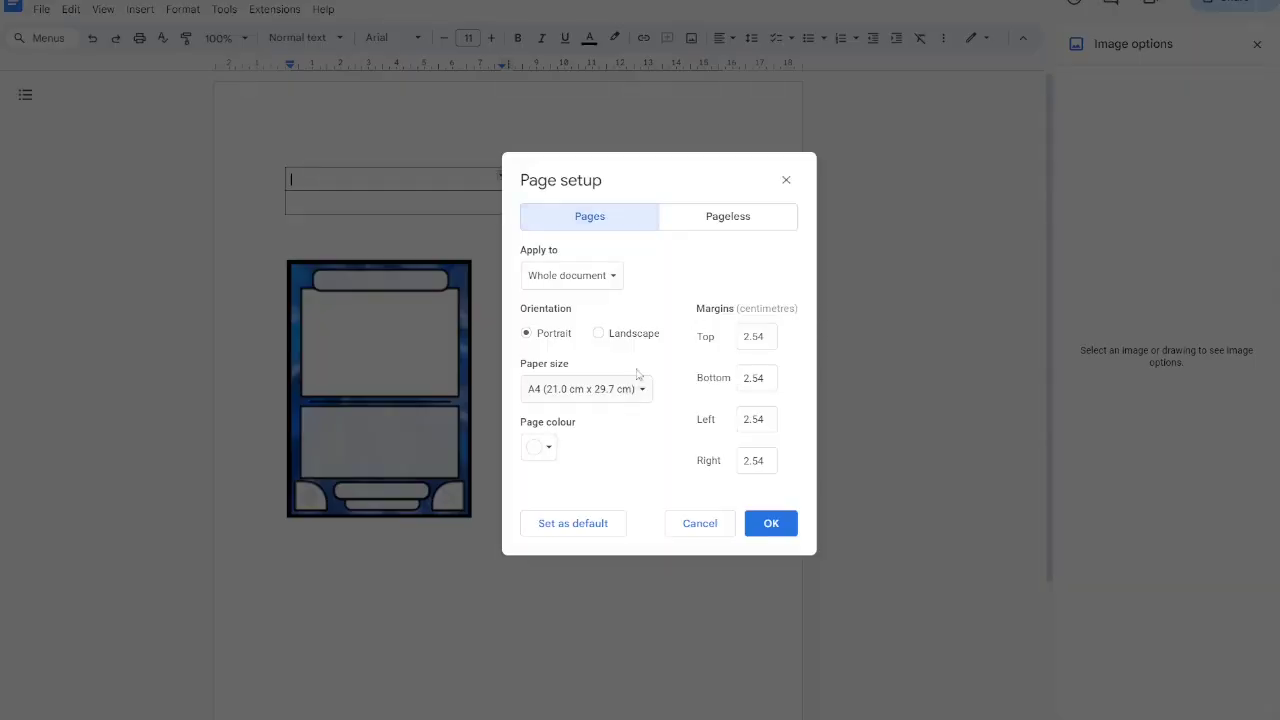
{"action": "double_click", "coordinate": [752, 337]}
{"action": "type", "text": "1"}
{"action": "key", "text": "Tab"}
{"action": "type", "text": "1"}
{"action": "key", "text": "Tab"}
{"action": "type", "text": "1"}
{"action": "key", "text": "Tab"}
{"action": "type", "text": "1"}
{"action": "left_click", "coordinate": [771, 523]}
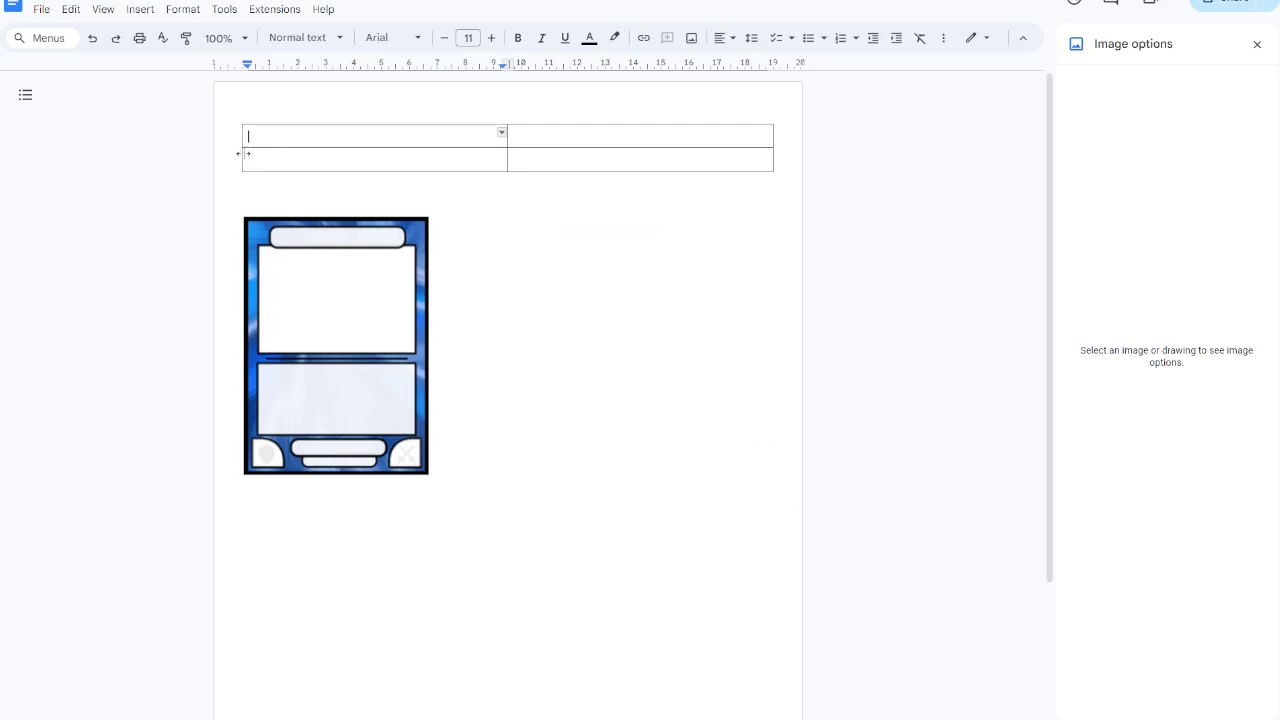
{"action": "left_click", "coordinate": [280, 134]}
Step: Insert a one-cell table inside the first table cell
{"action": "right_click", "coordinate": [257, 137]}
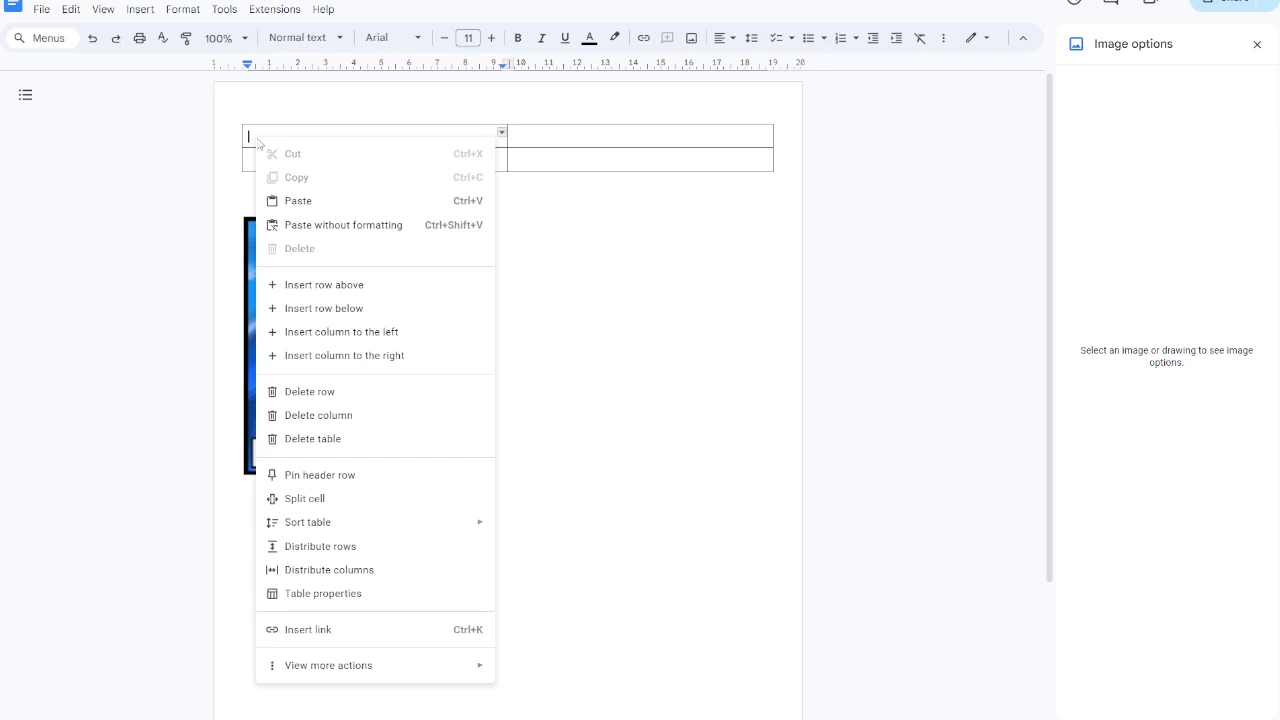
{"action": "left_click", "coordinate": [140, 9]}
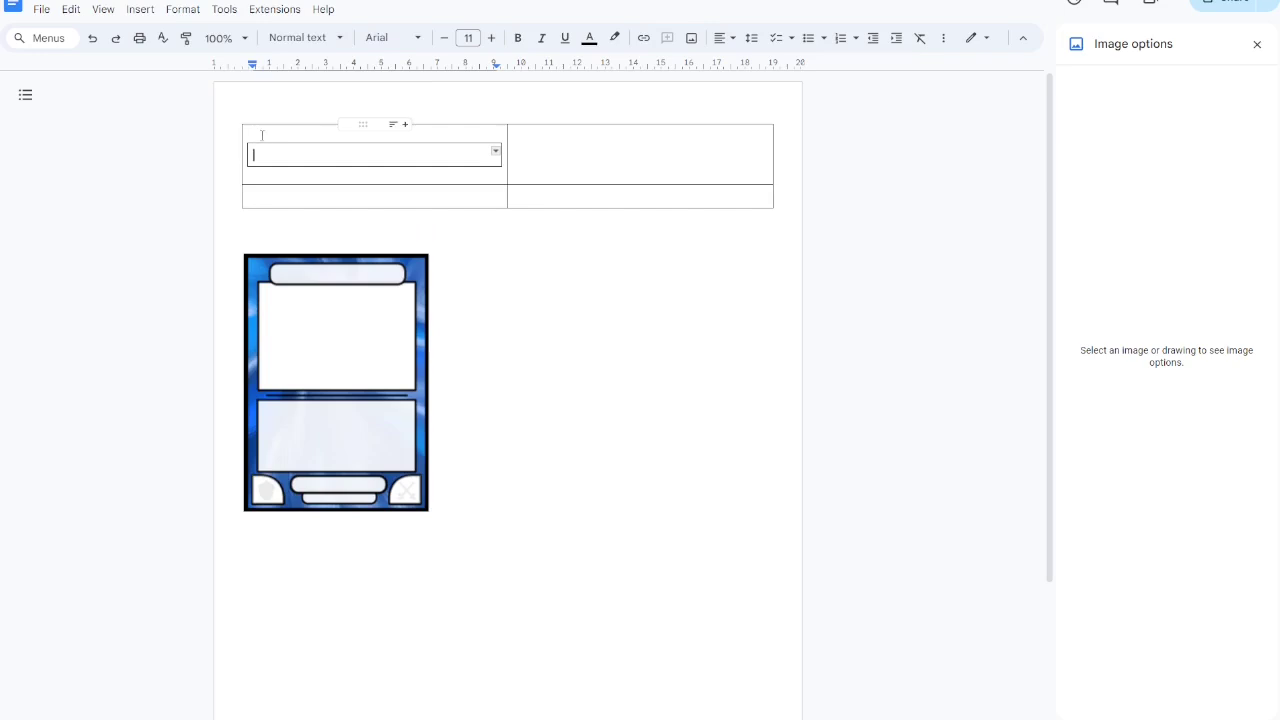
{"action": "left_click", "coordinate": [270, 133]}
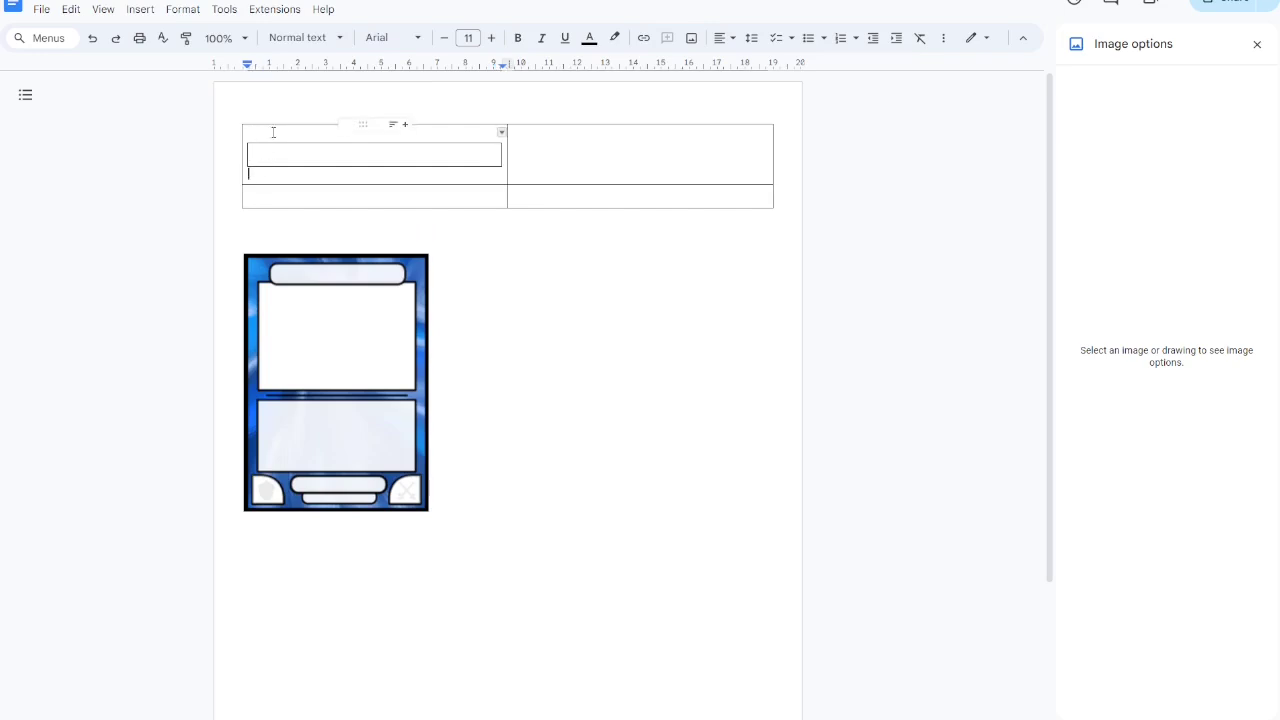
{"action": "left_click", "coordinate": [274, 174]}
{"action": "left_click", "coordinate": [268, 172]}
{"action": "left_click", "coordinate": [238, 137]}
Step: Shrink the nested box and its surrounding empty lines to font size 4
{"action": "left_click_drag", "start_coordinate": [251, 174], "coordinate": [249, 137]}
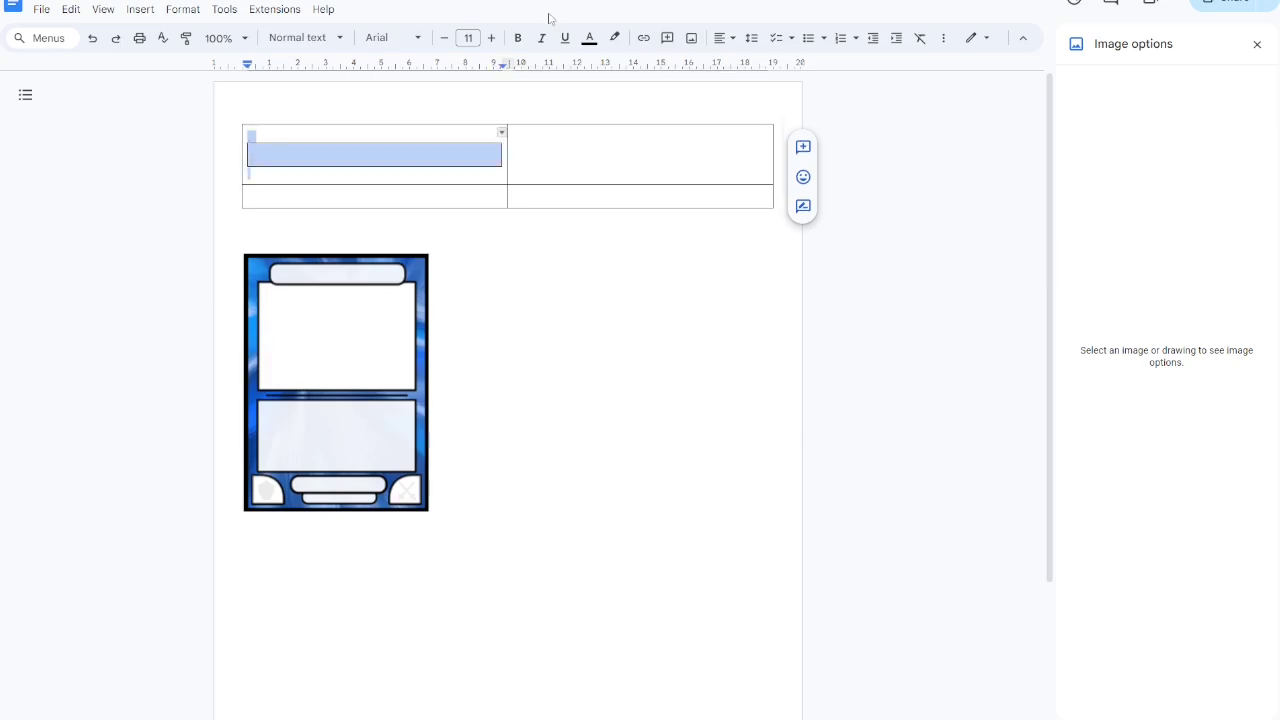
{"action": "left_click", "coordinate": [445, 38]}
{"action": "left_click", "coordinate": [445, 38]}
{"action": "left_click", "coordinate": [445, 38]}
{"action": "left_click", "coordinate": [445, 38]}
{"action": "left_click", "coordinate": [445, 38]}
{"action": "left_click", "coordinate": [445, 38]}
{"action": "left_click", "coordinate": [445, 38]}
{"action": "left_click", "coordinate": [289, 152]}
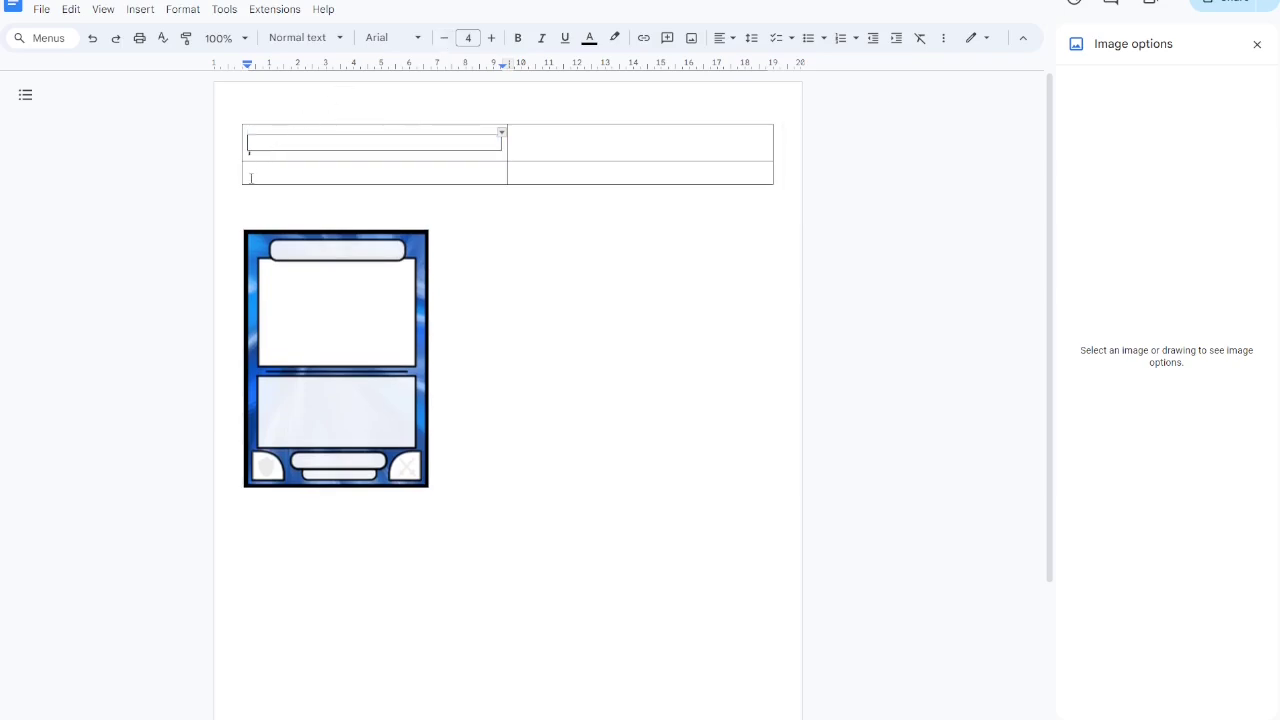
{"action": "left_click", "coordinate": [277, 140]}
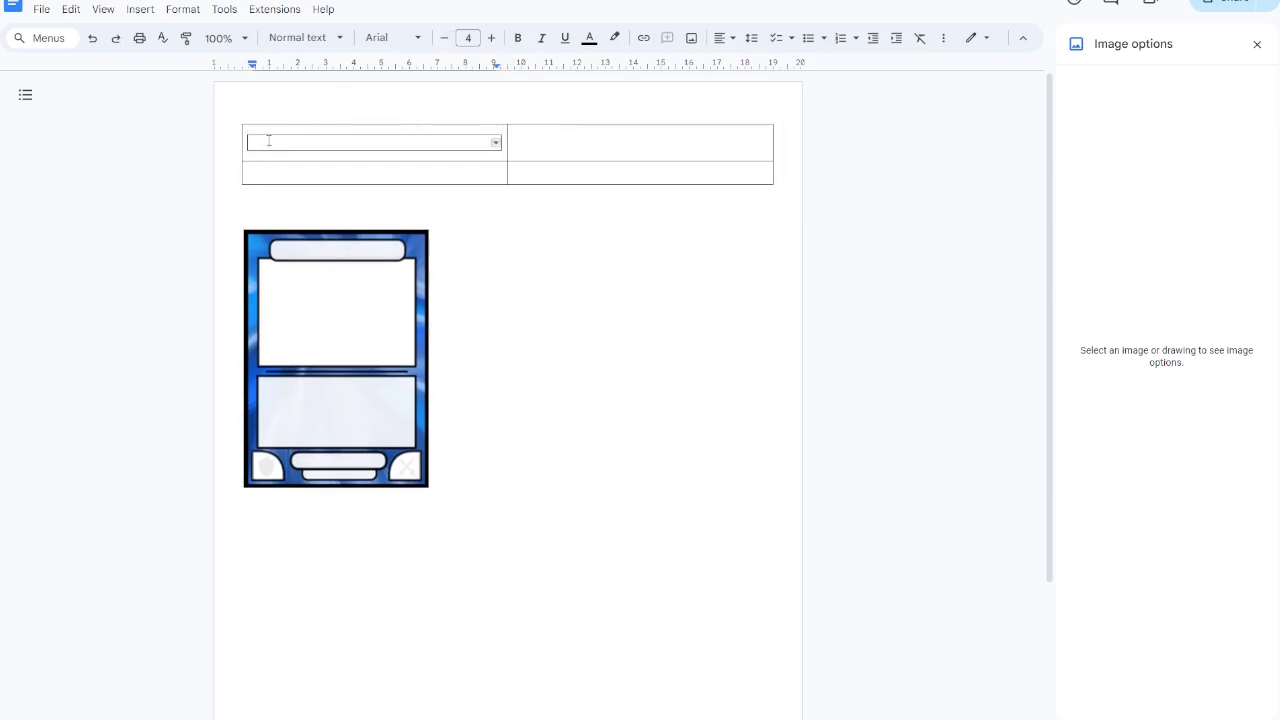
Step: Drag the blue card frame into the nested box and narrow the left column to hug it
{"action": "left_click_drag", "start_coordinate": [284, 240], "coordinate": [300, 145]}
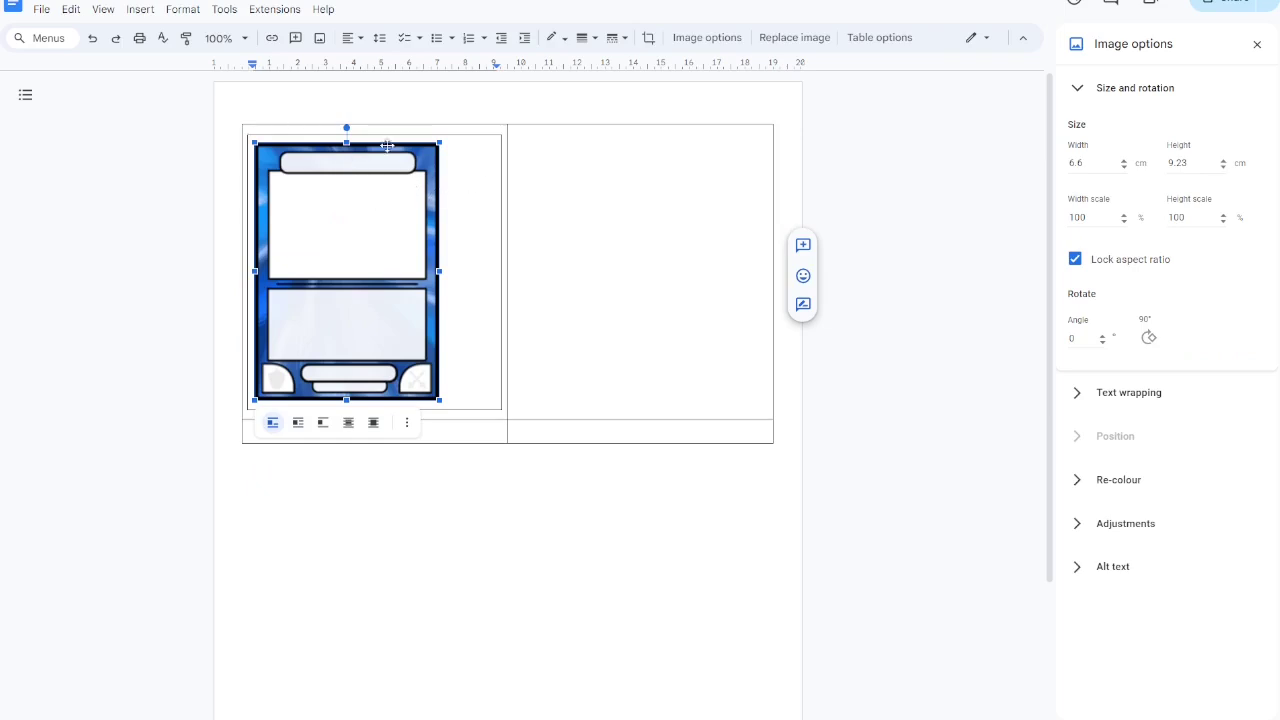
{"action": "left_click_drag", "start_coordinate": [500, 181], "coordinate": [447, 182]}
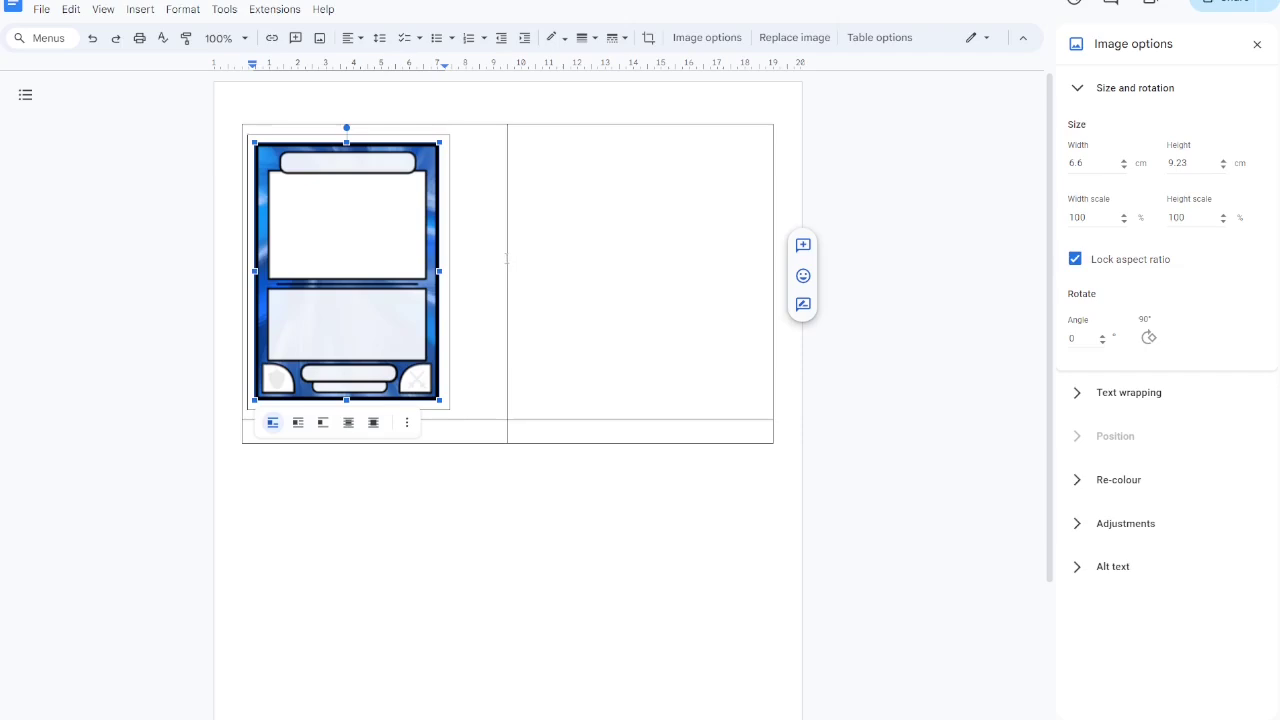
{"action": "left_click_drag", "start_coordinate": [507, 260], "coordinate": [462, 266]}
{"action": "left_click", "coordinate": [512, 297]}
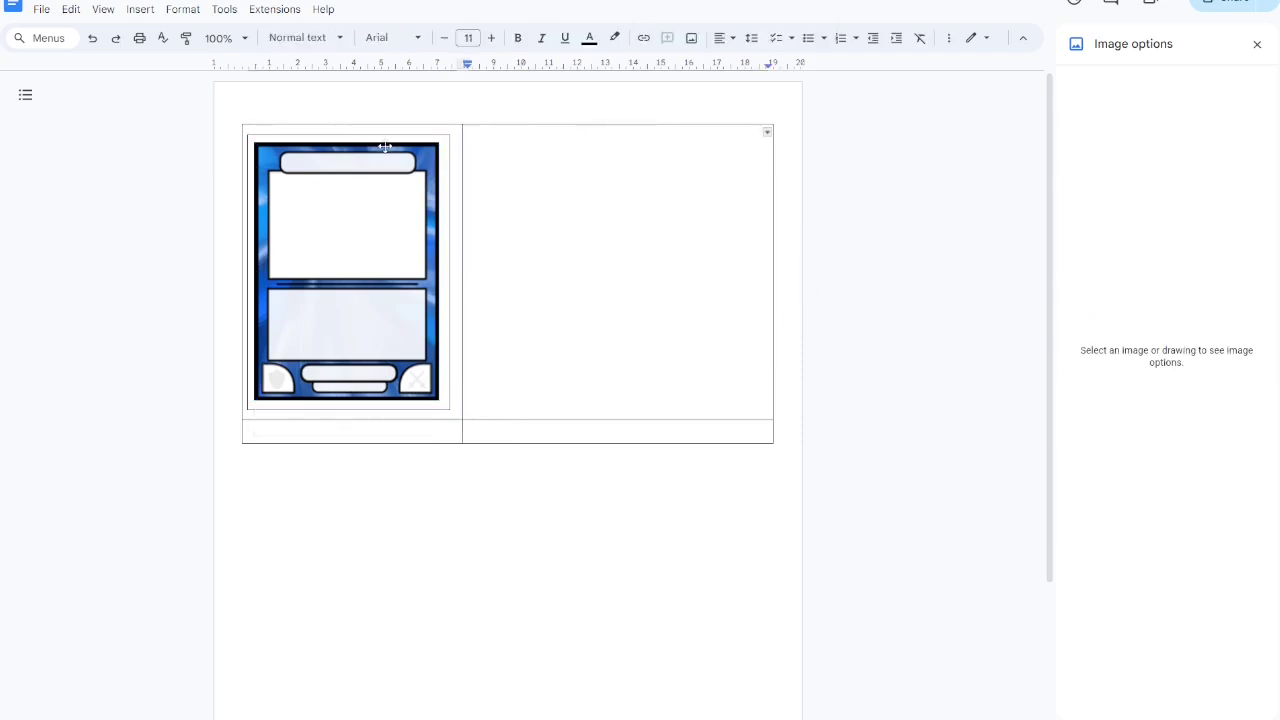
{"action": "left_click", "coordinate": [343, 176]}
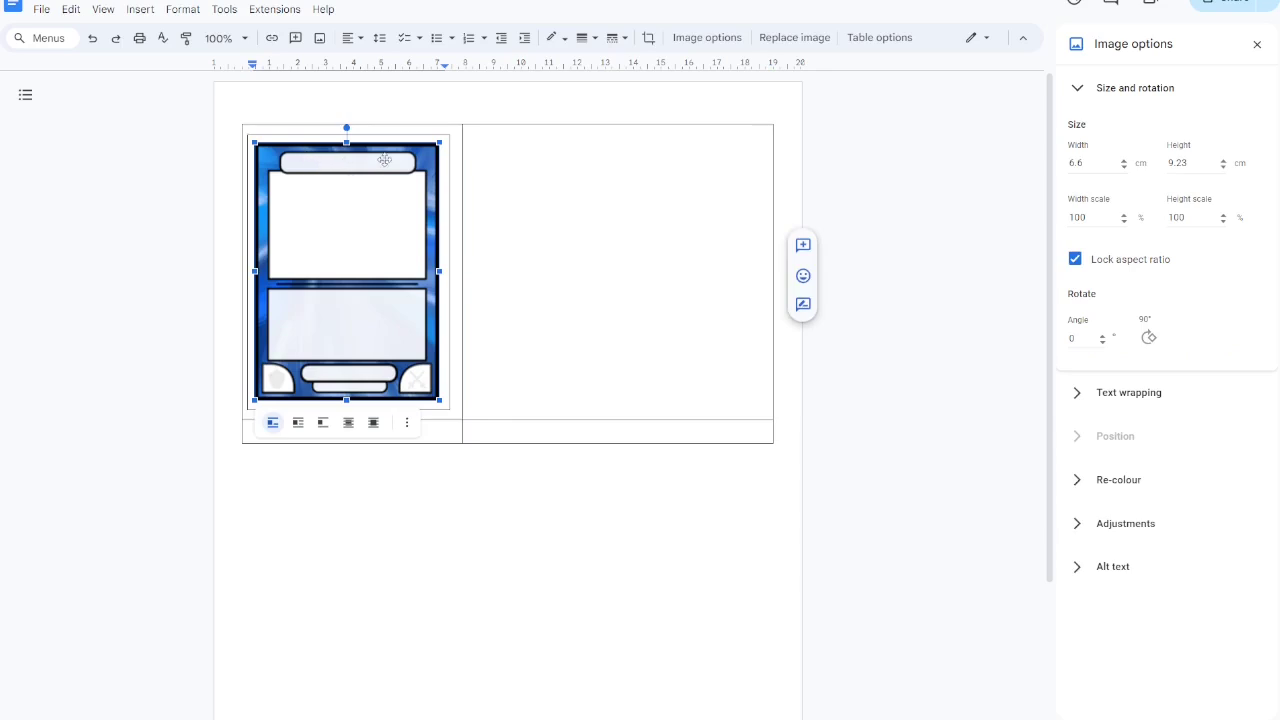
Step: Set the card image's text wrapping to Behind text
{"action": "right_click", "coordinate": [356, 166]}
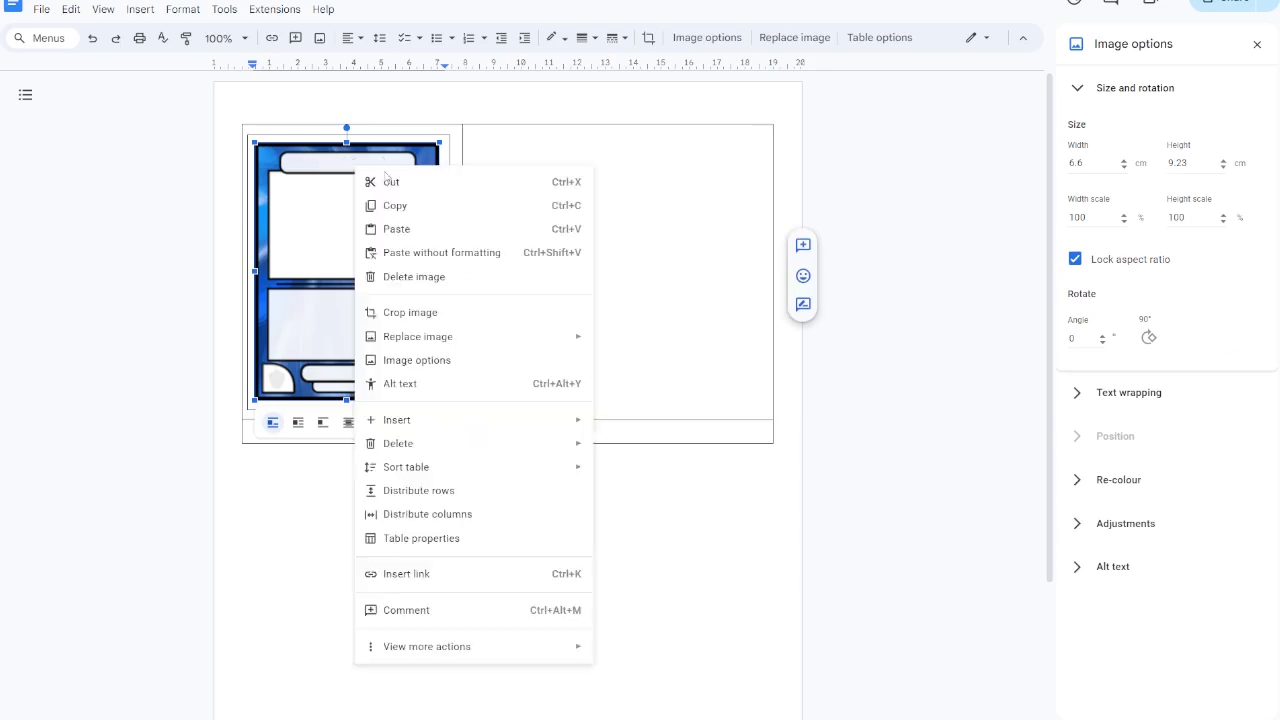
{"action": "left_click", "coordinate": [416, 362]}
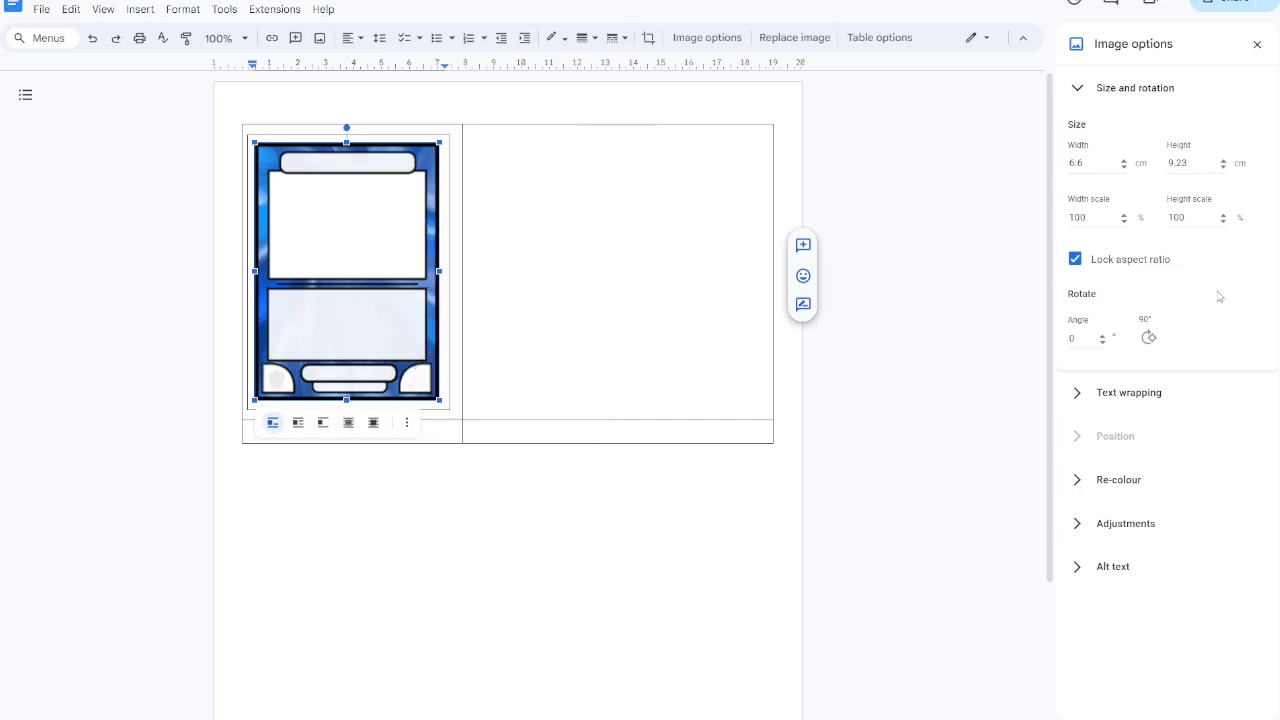
{"action": "left_click", "coordinate": [1163, 392]}
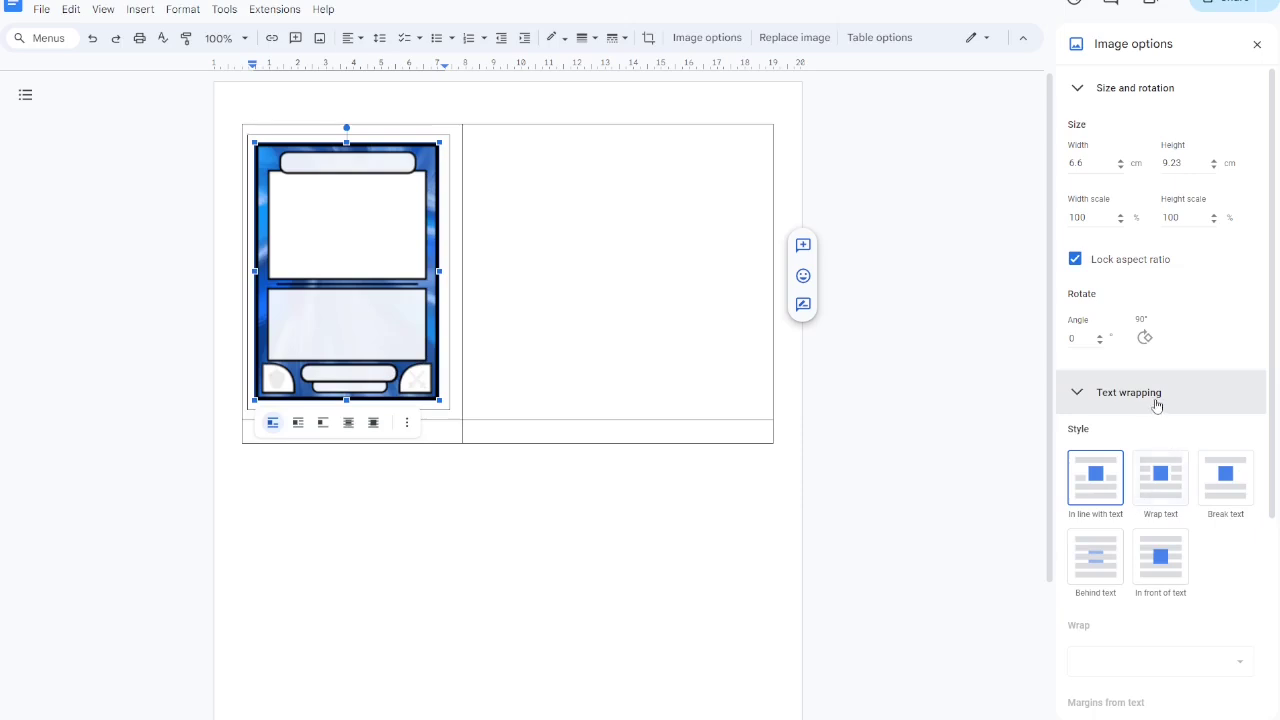
{"action": "left_click", "coordinate": [1110, 572]}
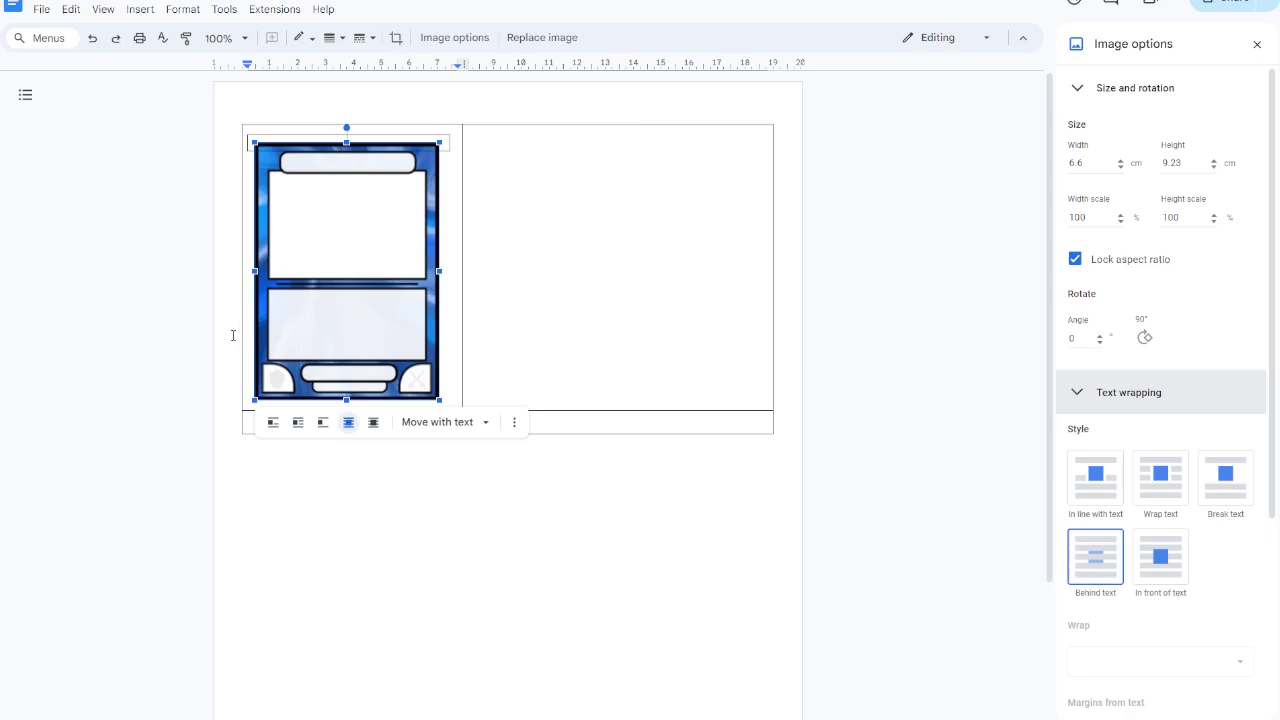
{"action": "left_click", "coordinate": [500, 291]}
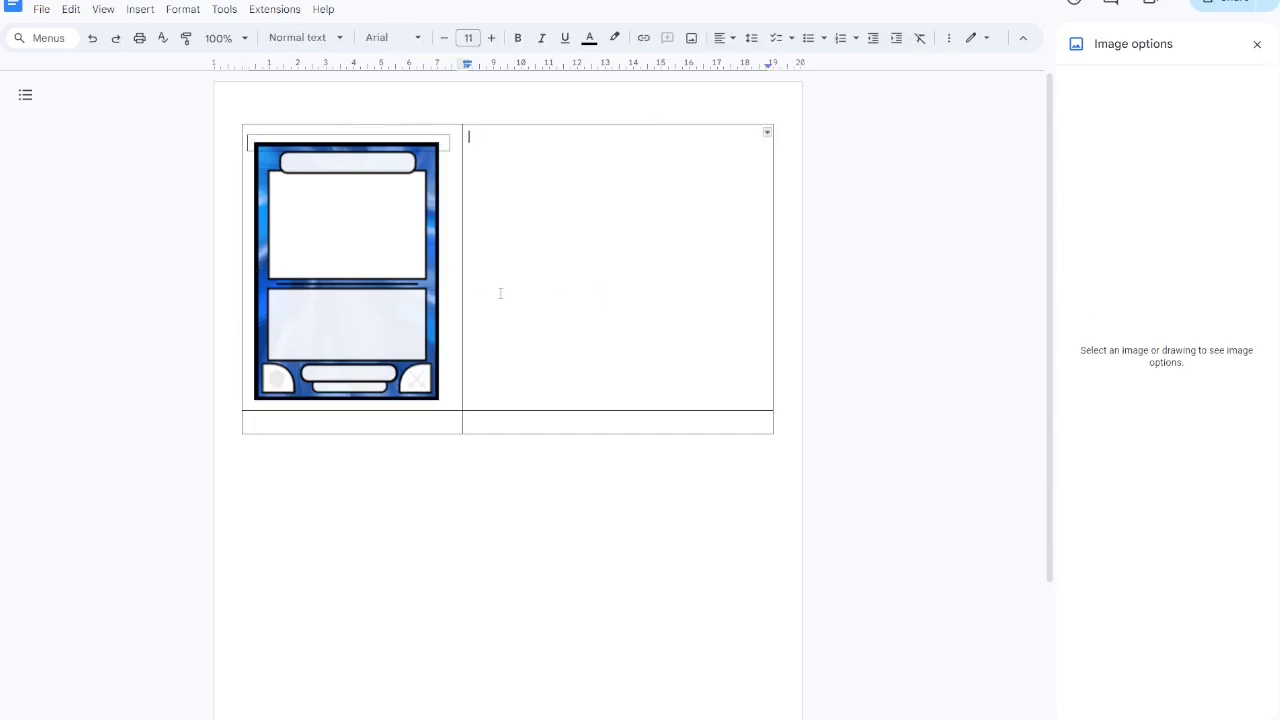
{"action": "left_click", "coordinate": [404, 153]}
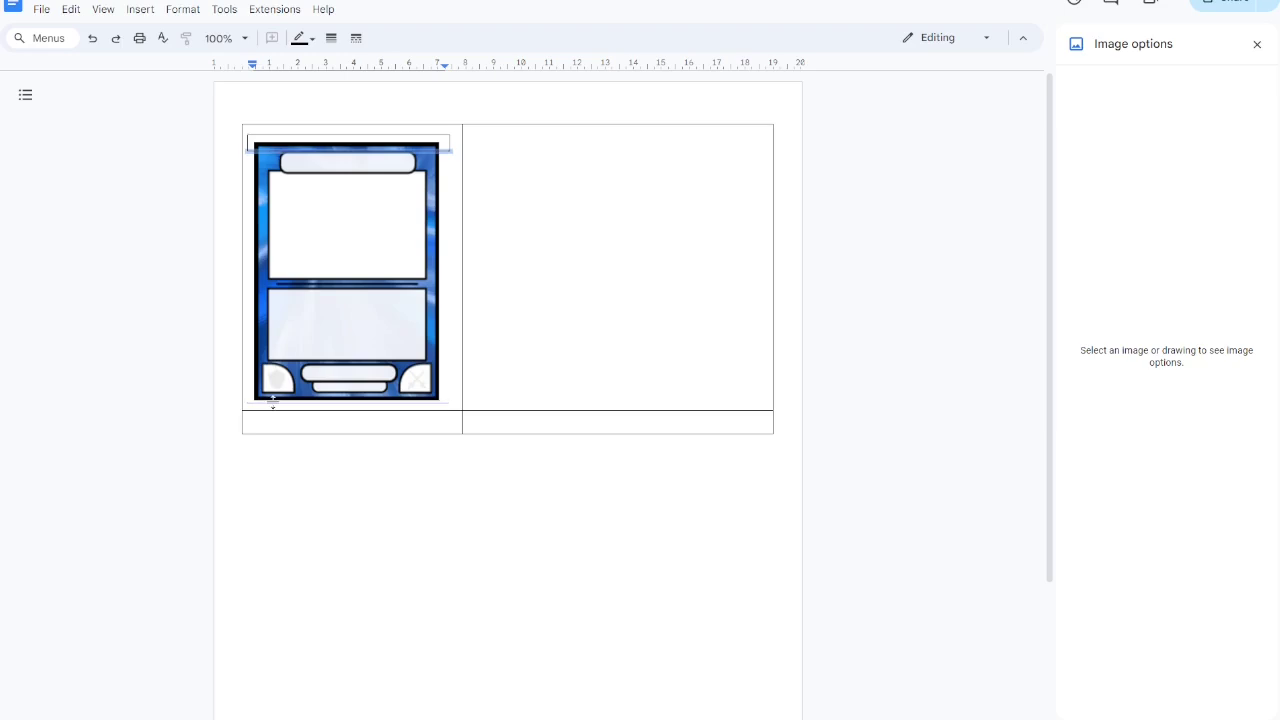
Step: Drag the inner box's bottom border down to the card's bottom edge
{"action": "left_click_drag", "start_coordinate": [272, 400], "coordinate": [272, 406]}
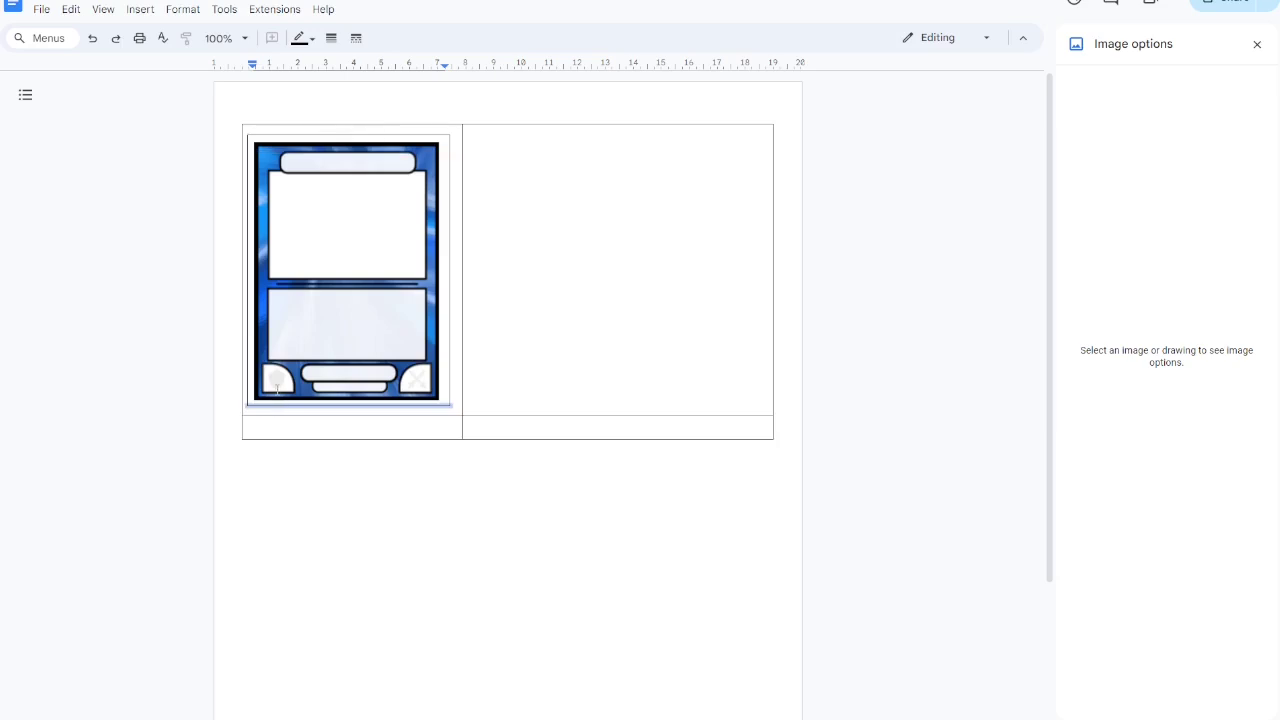
{"action": "left_click", "coordinate": [566, 260]}
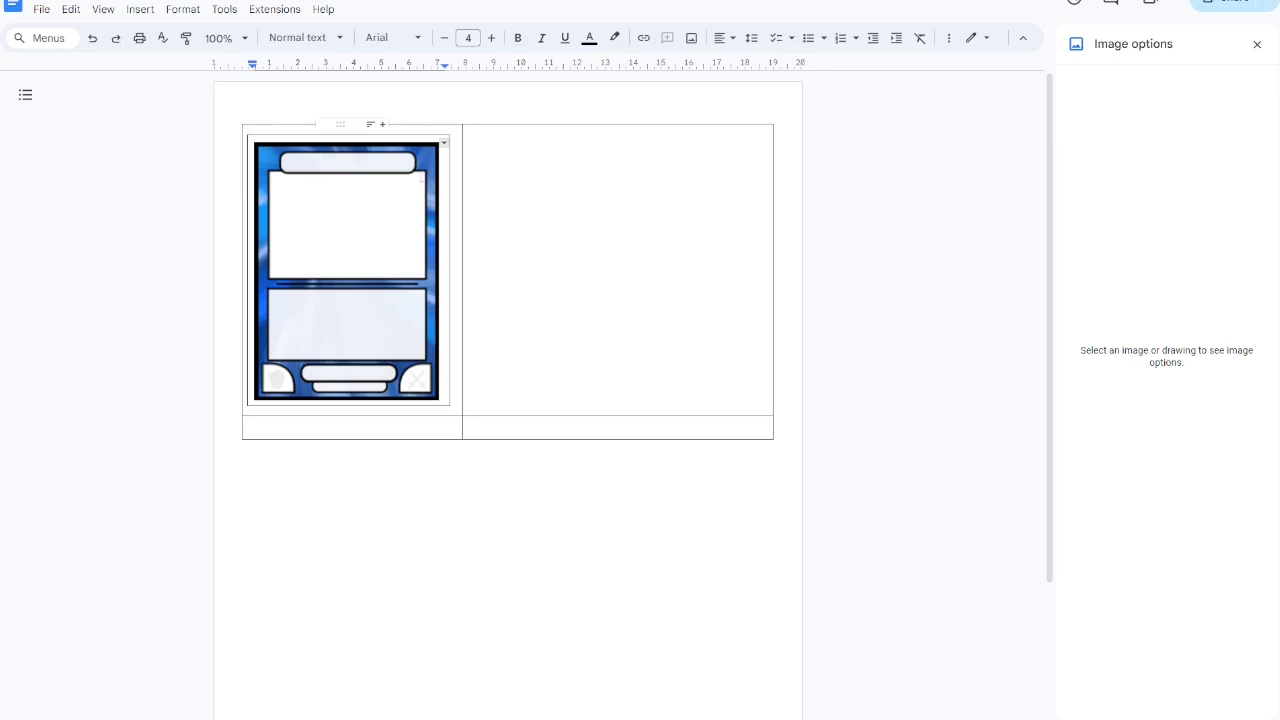
Step: Insert a 1×3 table over the card's top title bar
{"action": "left_click", "coordinate": [141, 10]}
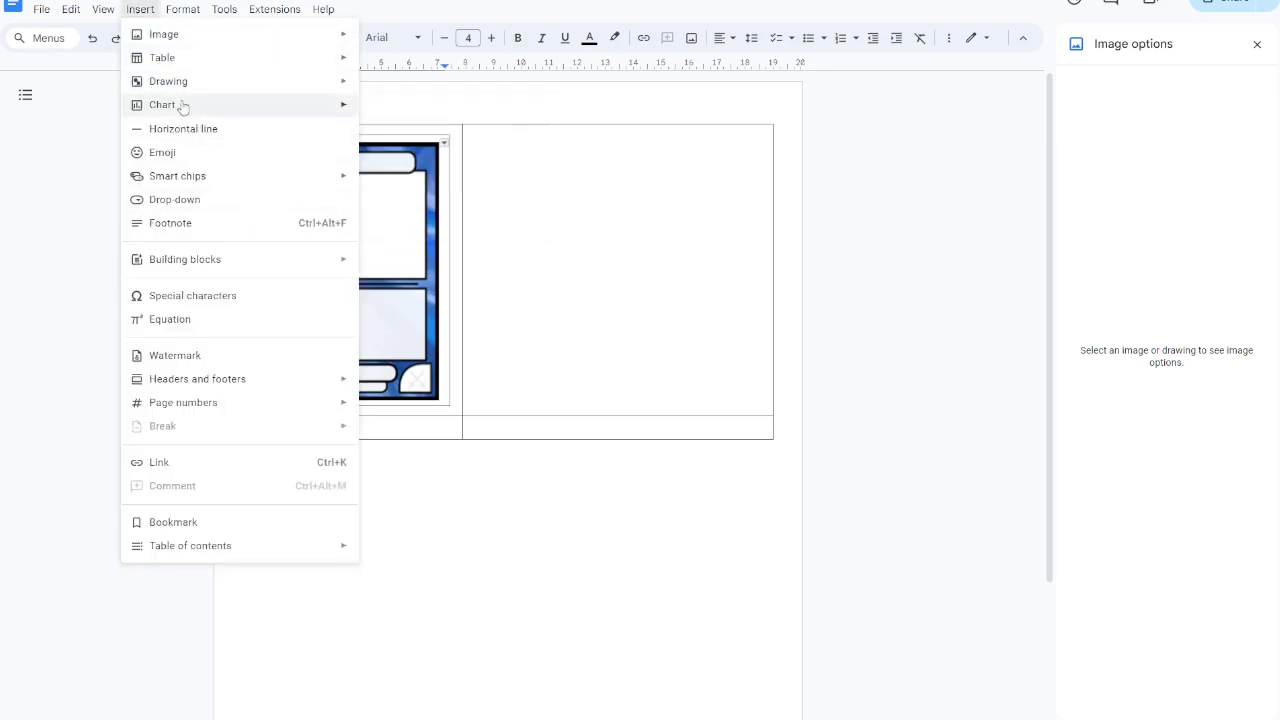
{"action": "mouse_move", "coordinate": [177, 54]}
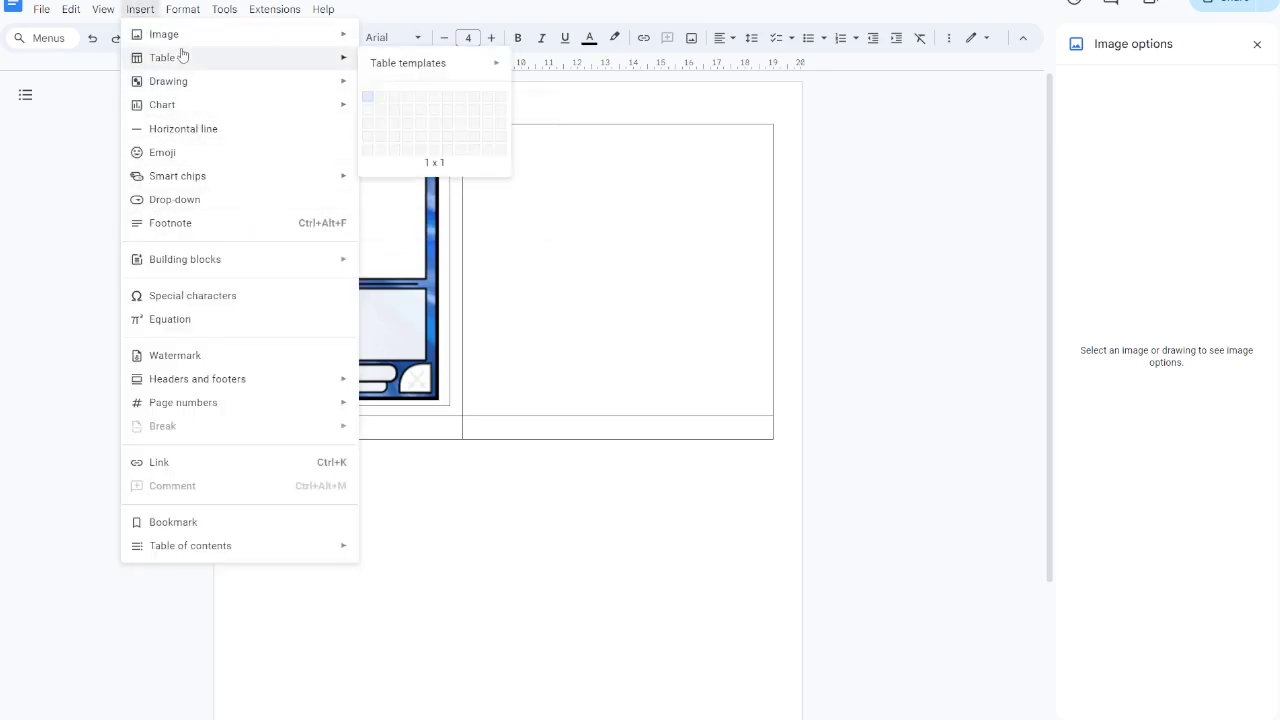
{"action": "left_click", "coordinate": [369, 128]}
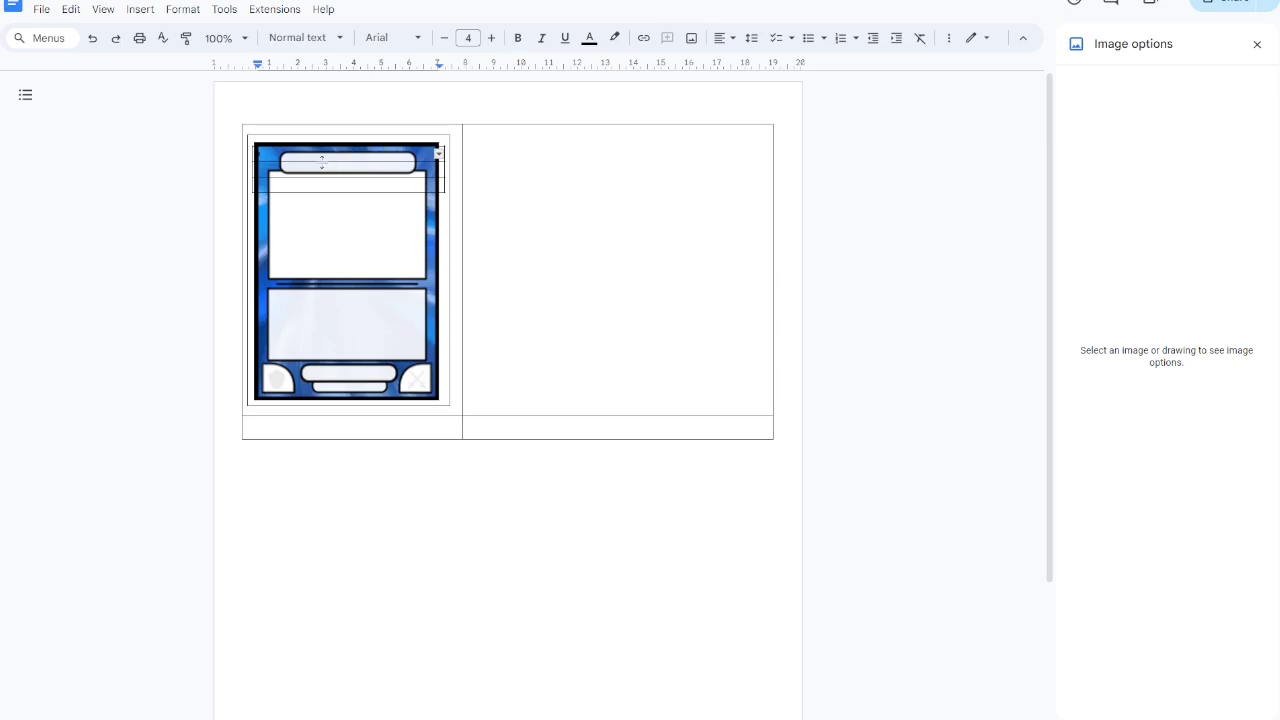
Step: Stretch the inner table's rows down over the card, ending at the card's bottom edge
{"action": "left_click_drag", "start_coordinate": [322, 162], "coordinate": [322, 178]}
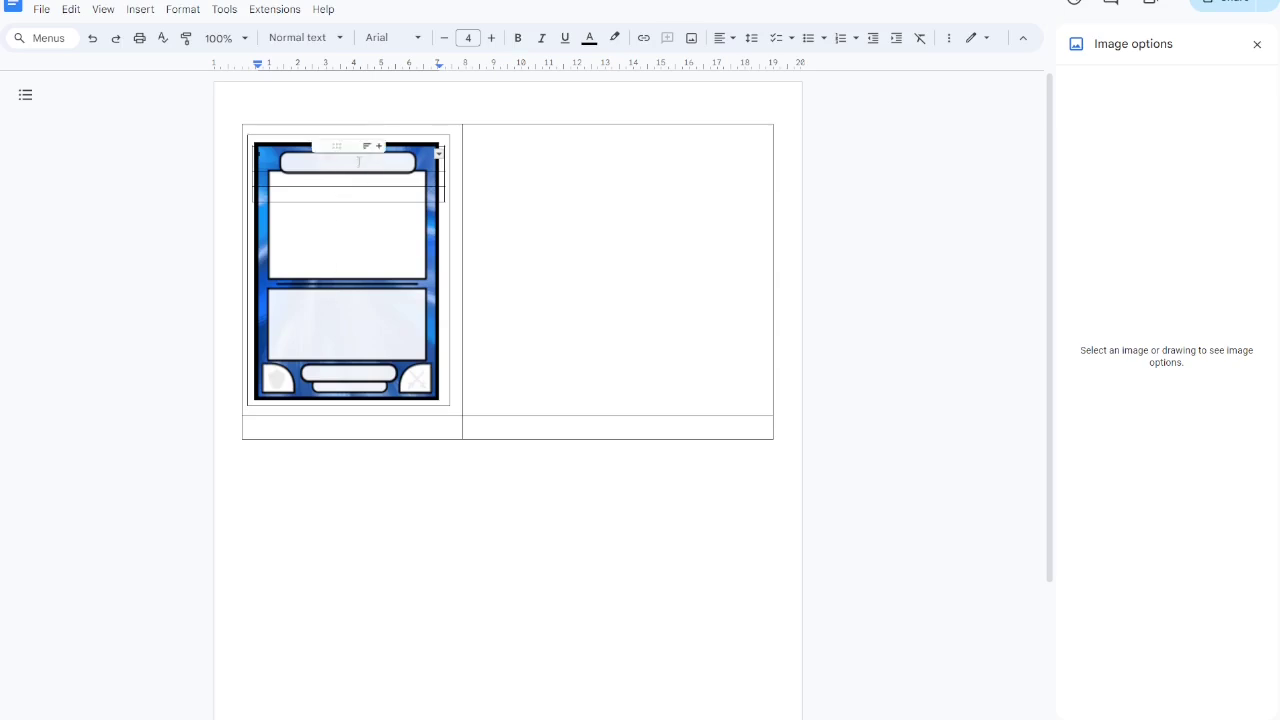
{"action": "left_click_drag", "start_coordinate": [338, 170], "coordinate": [343, 397]}
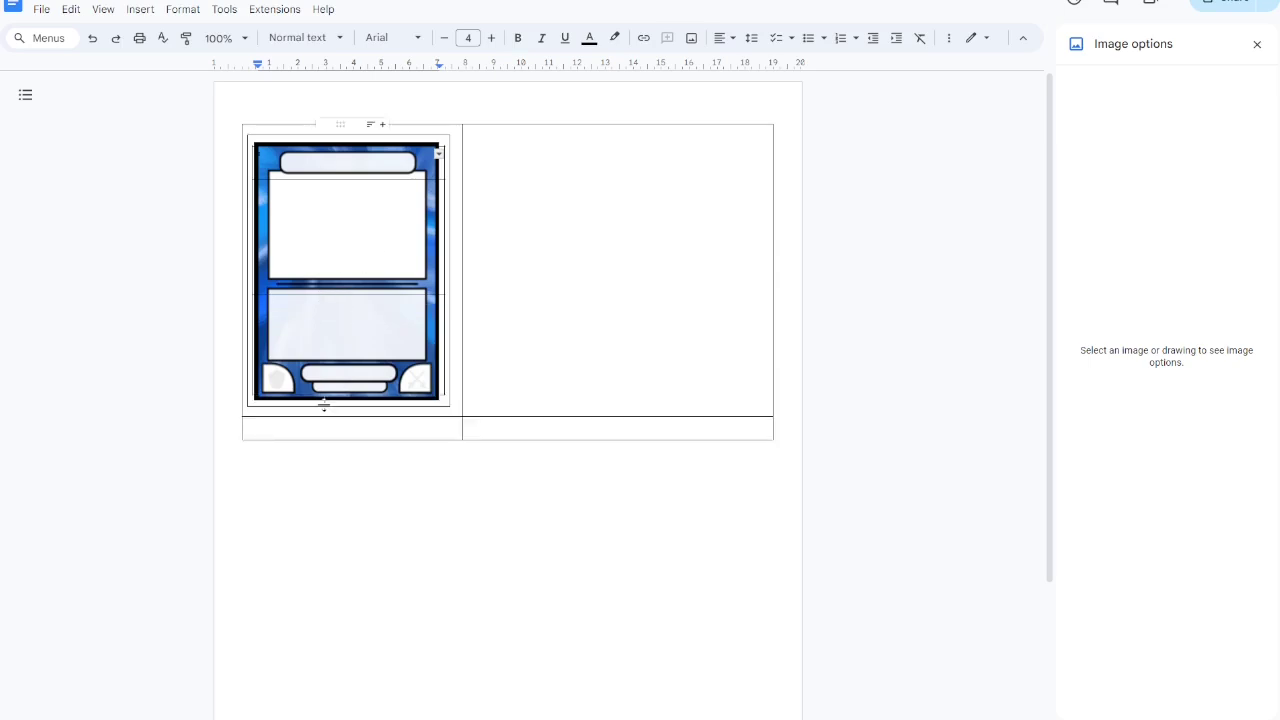
{"action": "left_click_drag", "start_coordinate": [323, 396], "coordinate": [323, 358]}
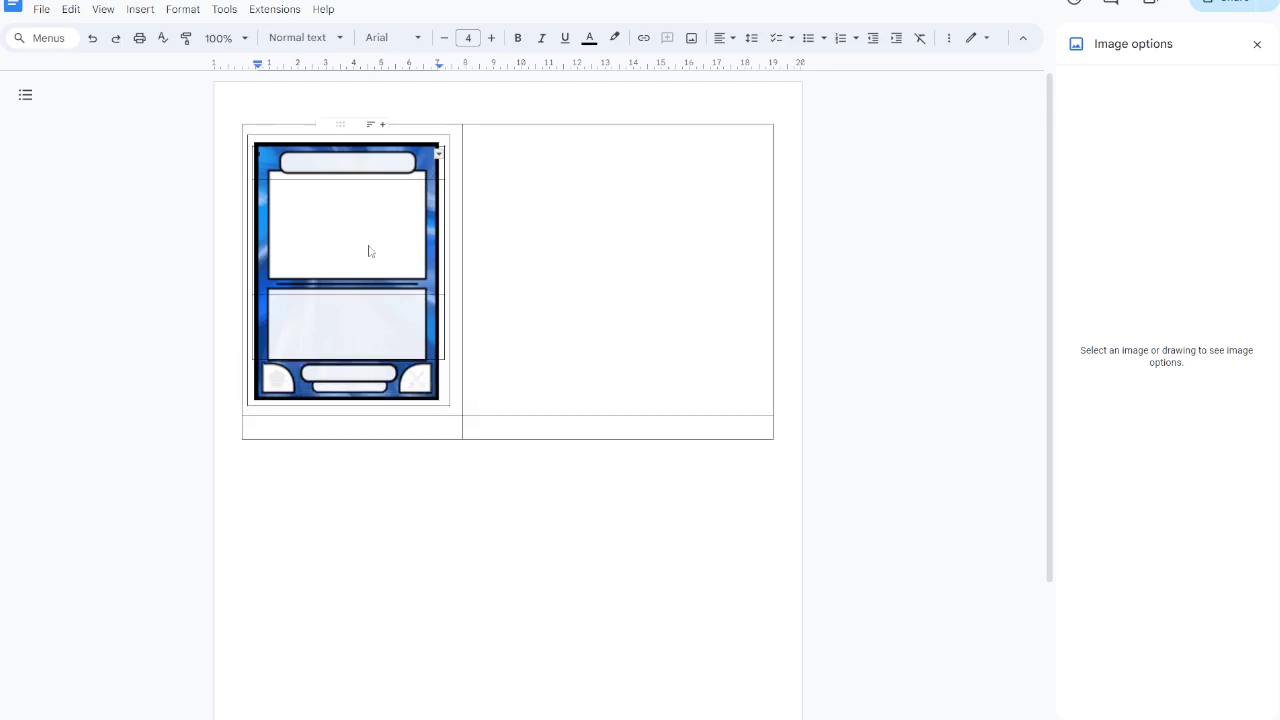
Step: Insert a row below in the inner table and shrink the new row
{"action": "right_click", "coordinate": [329, 324]}
{"action": "left_click", "coordinate": [390, 380]}
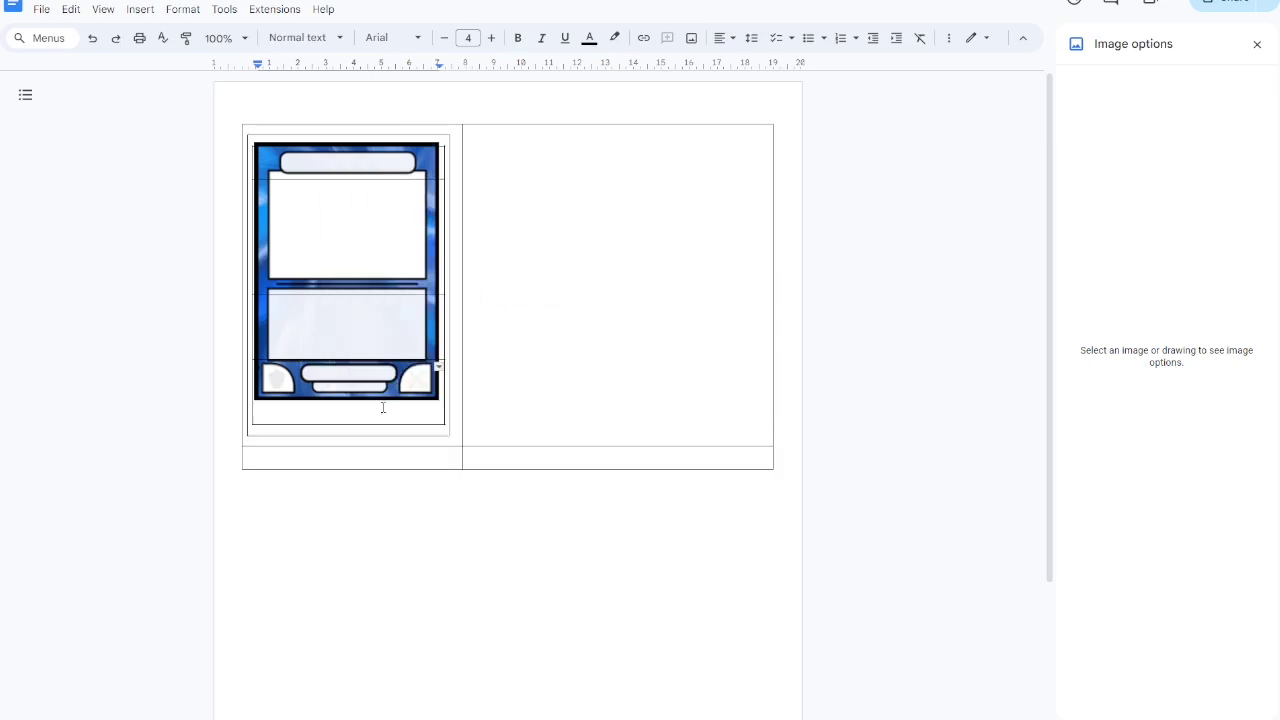
{"action": "left_click_drag", "start_coordinate": [306, 427], "coordinate": [307, 412]}
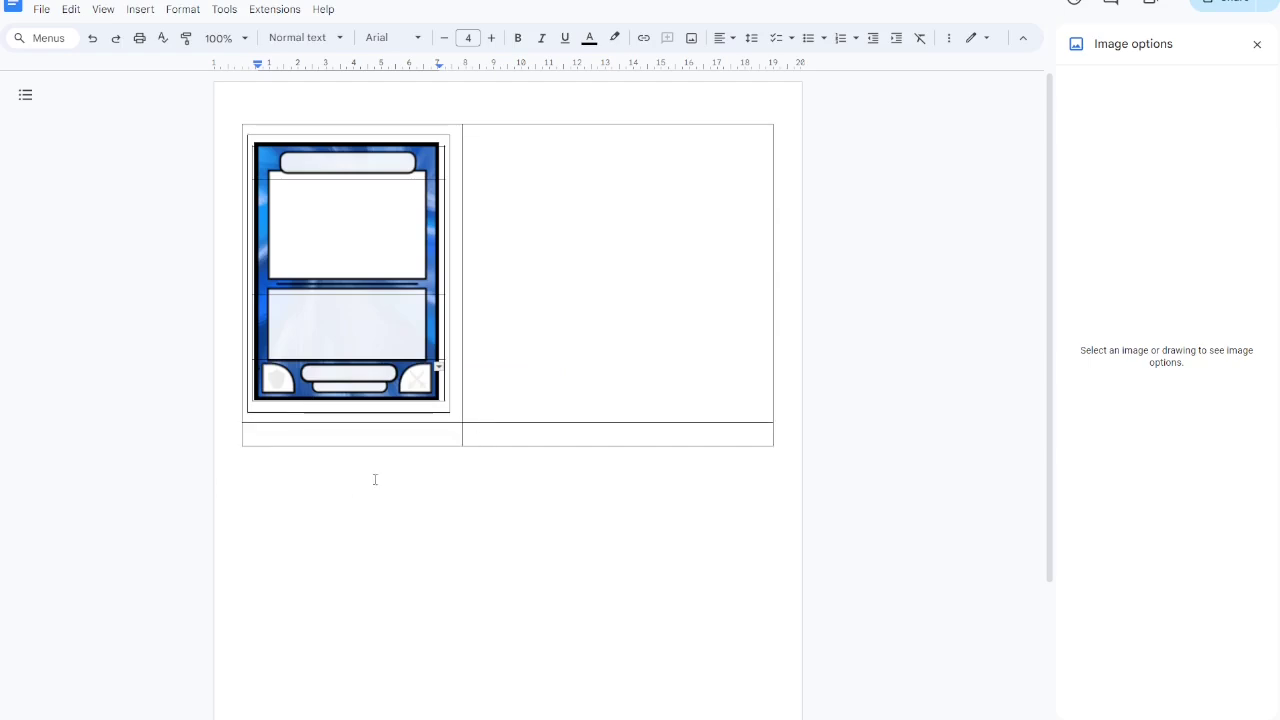
{"action": "key", "text": "ctrl+plus"}
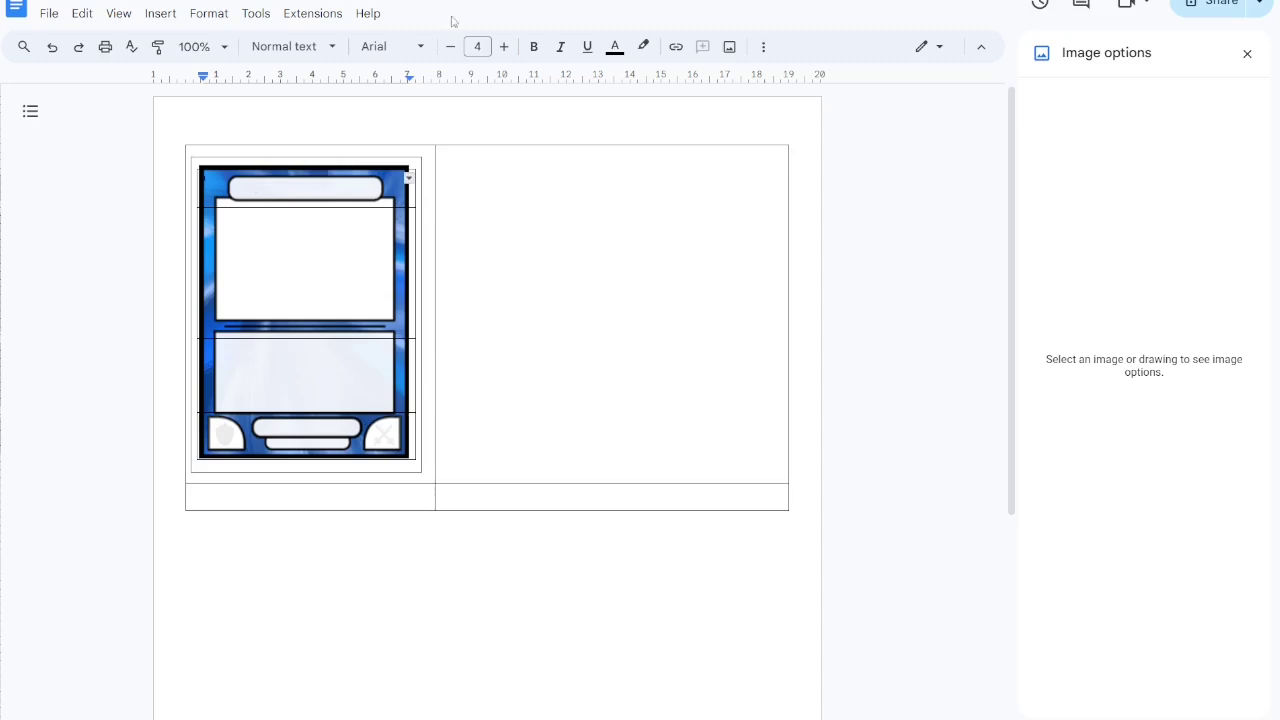
Step: Set font size 11 and select the word Title in the card's top cell
{"action": "left_click", "coordinate": [478, 46]}
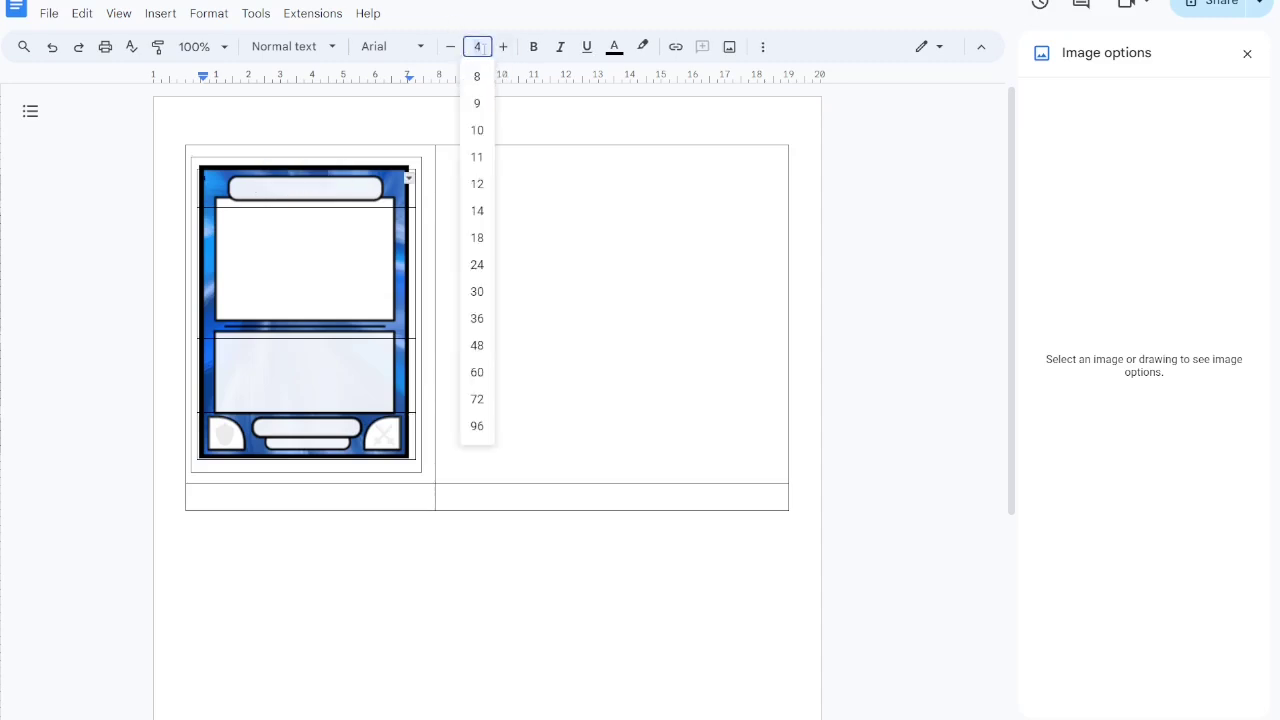
{"action": "left_click", "coordinate": [477, 158]}
{"action": "left_click", "coordinate": [313, 201]}
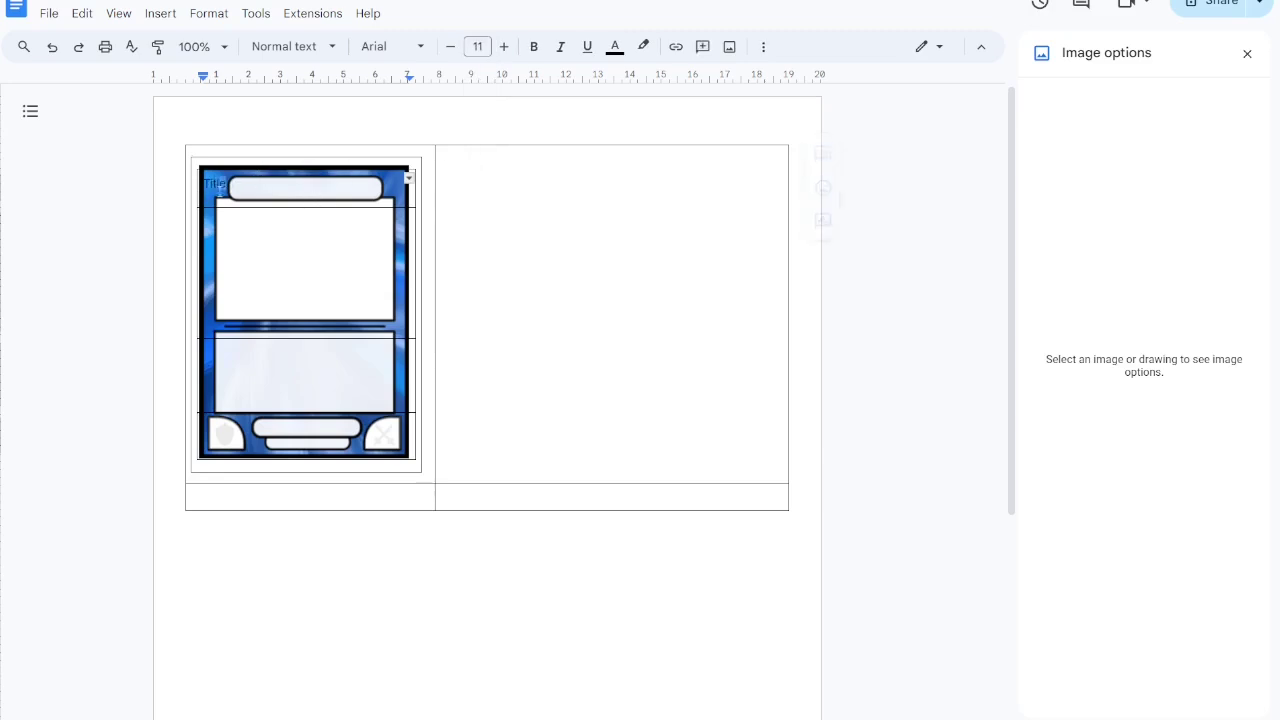
{"action": "left_click_drag", "start_coordinate": [226, 186], "coordinate": [197, 191]}
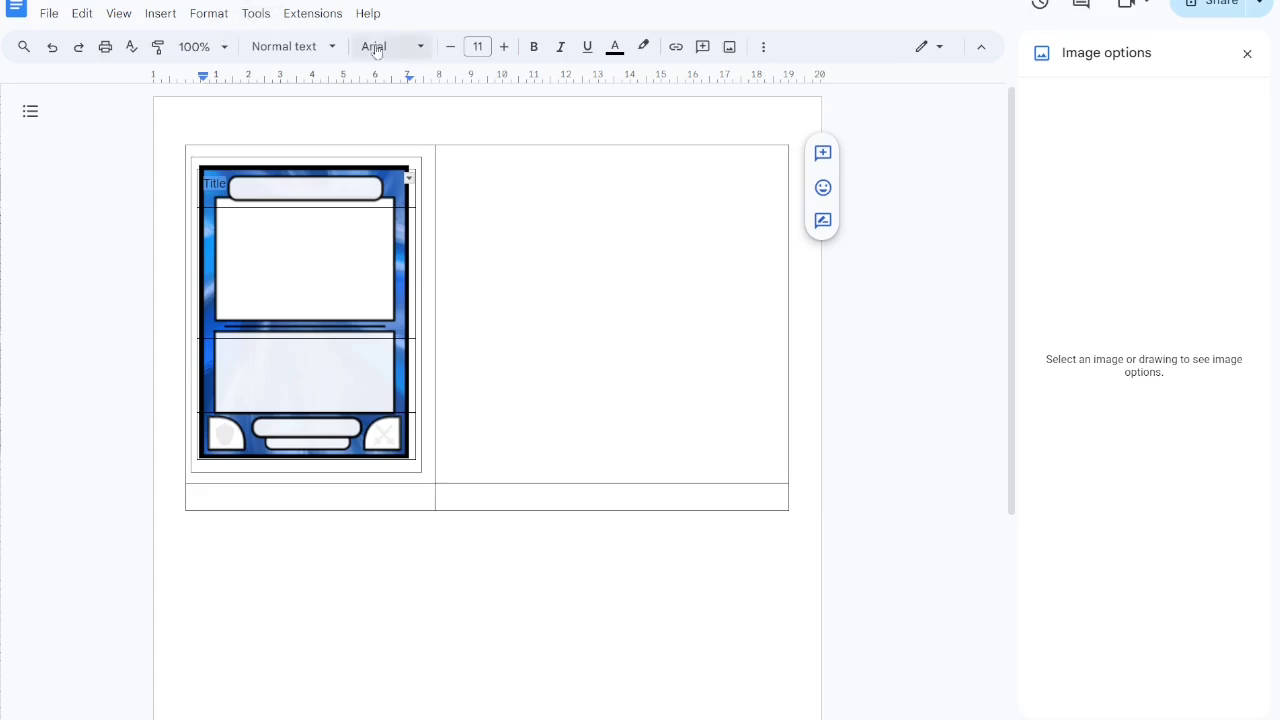
Step: Centre-align Title and enlarge it by two font-size steps
{"action": "key", "text": "ctrl+minus"}
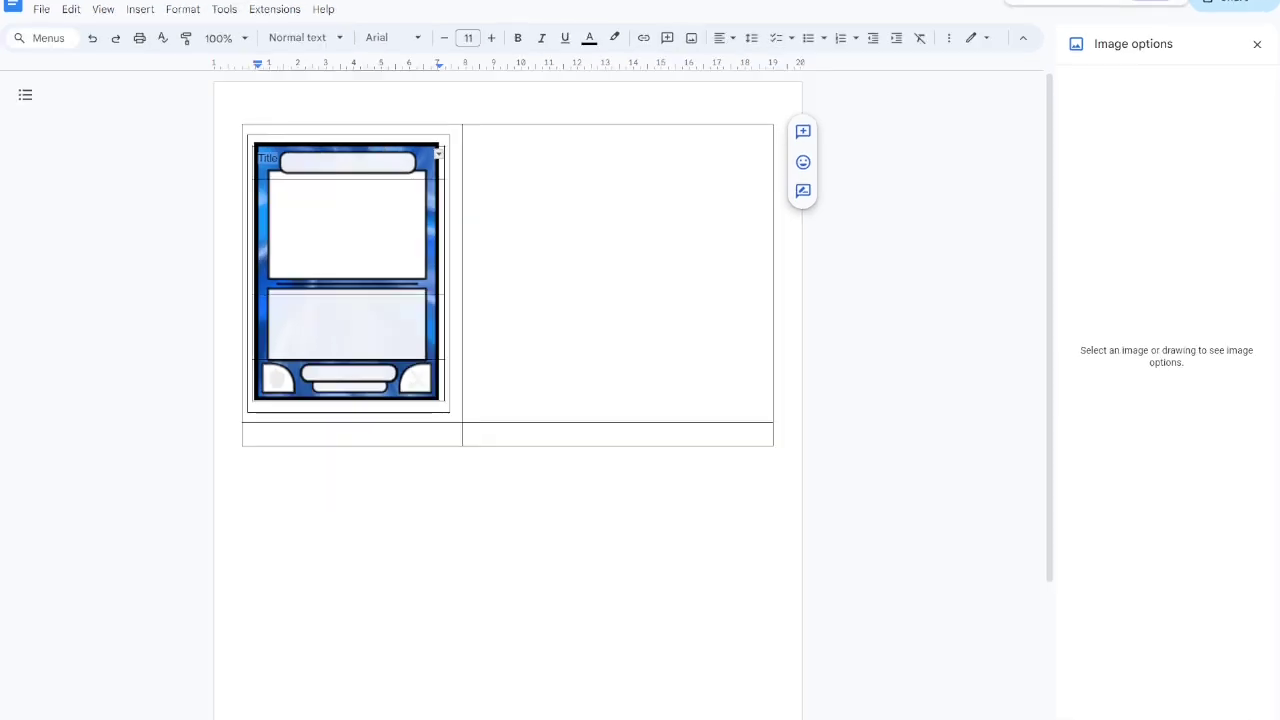
{"action": "left_click", "coordinate": [720, 38]}
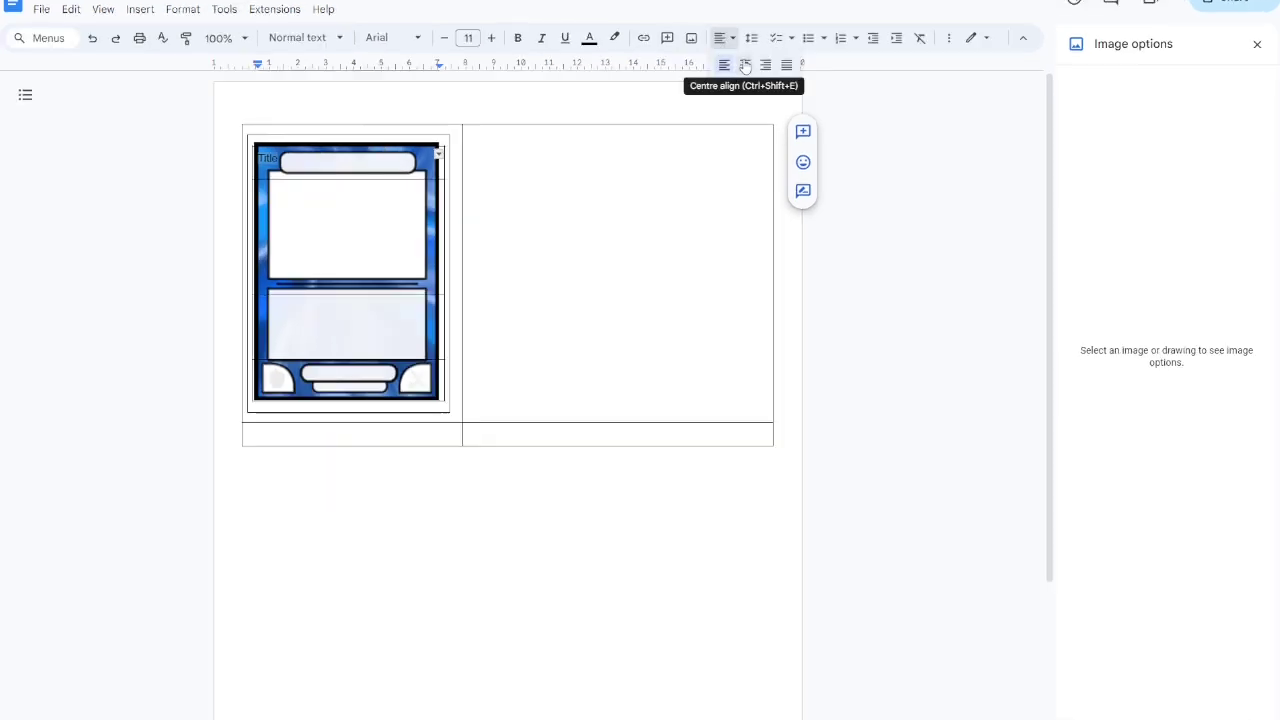
{"action": "left_click", "coordinate": [745, 66]}
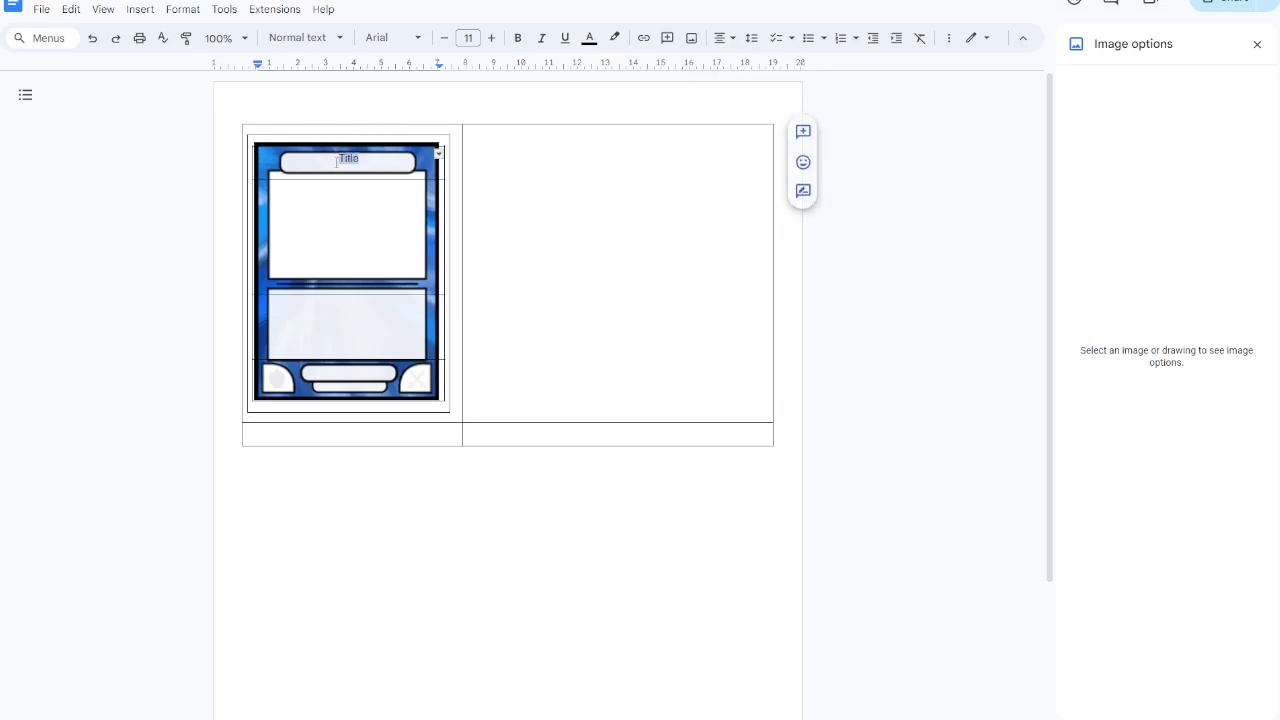
{"action": "left_click", "coordinate": [491, 38]}
{"action": "left_click", "coordinate": [491, 38]}
{"action": "left_click", "coordinate": [384, 213]}
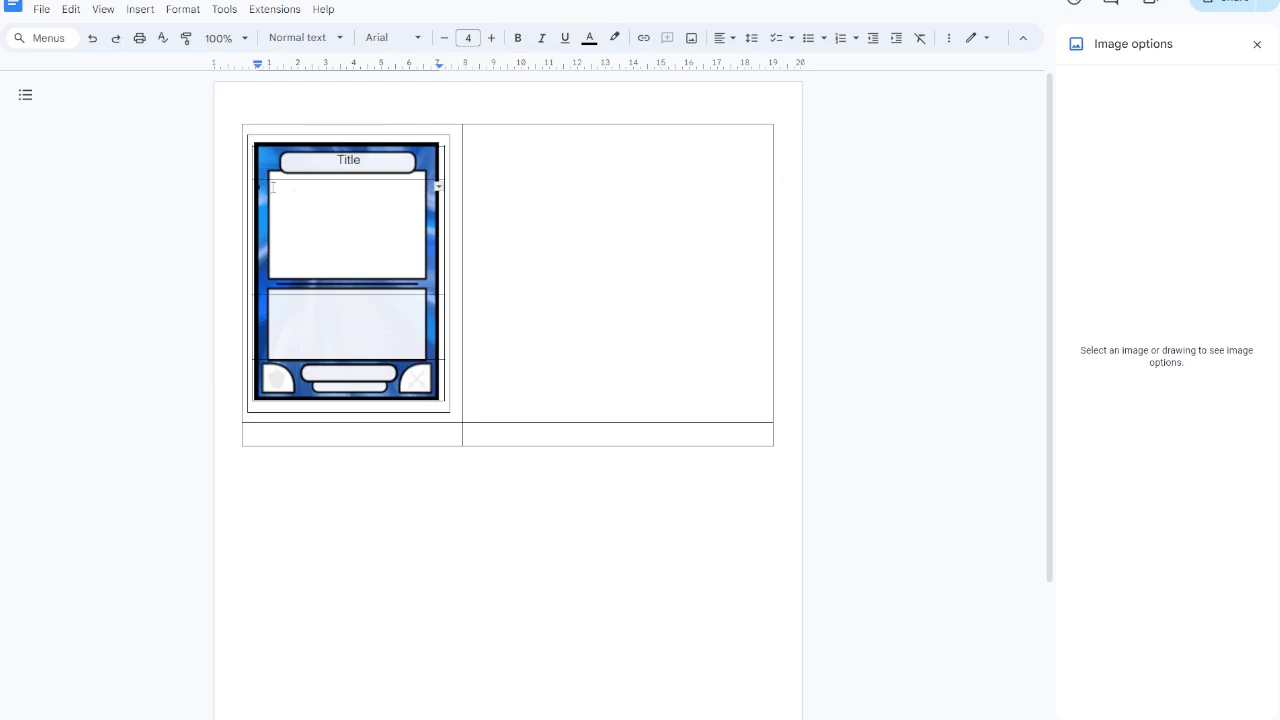
Step: Narrow the inner table's left and right borders to fit the card, erasing text typed in the wrong box
{"action": "left_click_drag", "start_coordinate": [272, 197], "coordinate": [287, 197]}
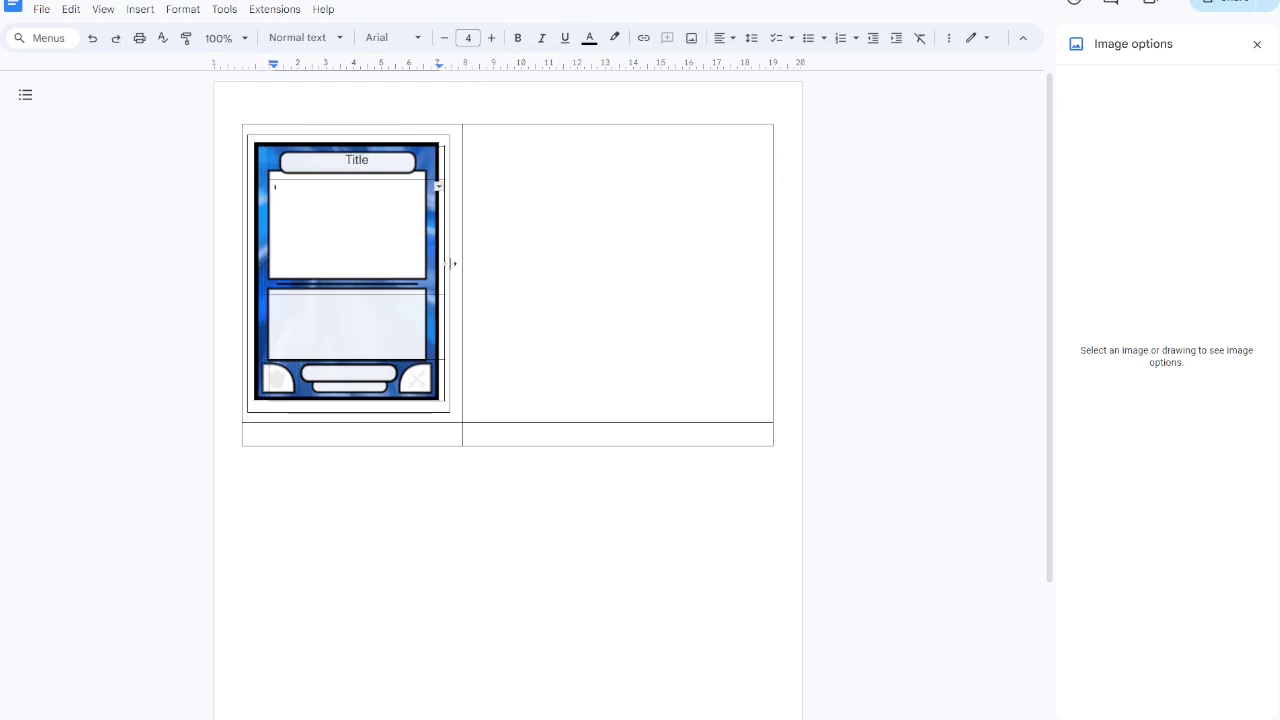
{"action": "left_click_drag", "start_coordinate": [424, 262], "coordinate": [420, 261]}
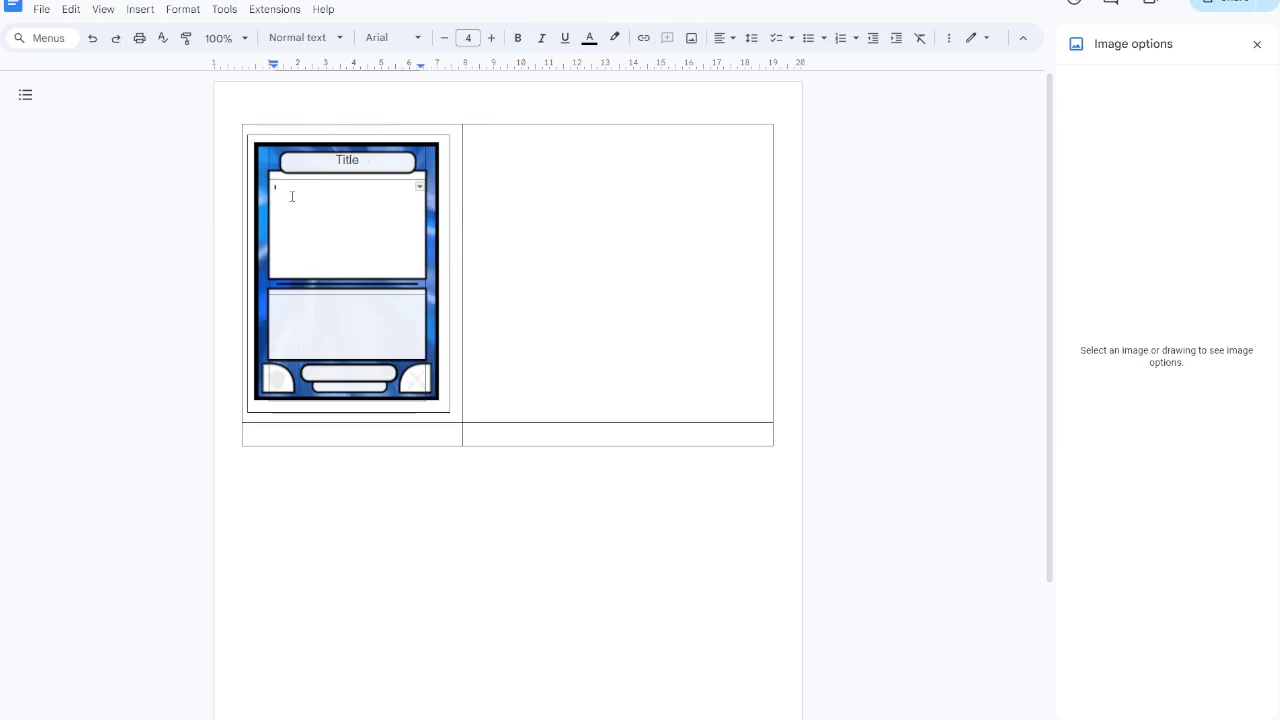
{"action": "left_click", "coordinate": [491, 37]}
{"action": "left_click", "coordinate": [467, 37]}
{"action": "left_click", "coordinate": [467, 159]}
{"action": "type", "text": "Take one dama"}
{"action": "key", "text": "BackSpace"}
{"action": "key", "text": "BackSpace"}
{"action": "key", "text": "BackSpace"}
{"action": "key", "text": "BackSpace"}
{"action": "key", "text": "BackSpace"}
{"action": "key", "text": "BackSpace"}
{"action": "key", "text": "BackSpace"}
{"action": "key", "text": "BackSpace"}
{"action": "key", "text": "BackSpace"}
{"action": "key", "text": "BackSpace"}
{"action": "key", "text": "BackSpace"}
{"action": "key", "text": "BackSpace"}
{"action": "key", "text": "BackSpace"}
Step: In the card's lower text box, set font size 14 and type 'Tale 1 damage'
{"action": "left_click", "coordinate": [314, 310]}
{"action": "left_click", "coordinate": [491, 38]}
{"action": "left_click", "coordinate": [468, 38]}
{"action": "left_click", "coordinate": [469, 183]}
{"action": "type", "text": "Tale "}
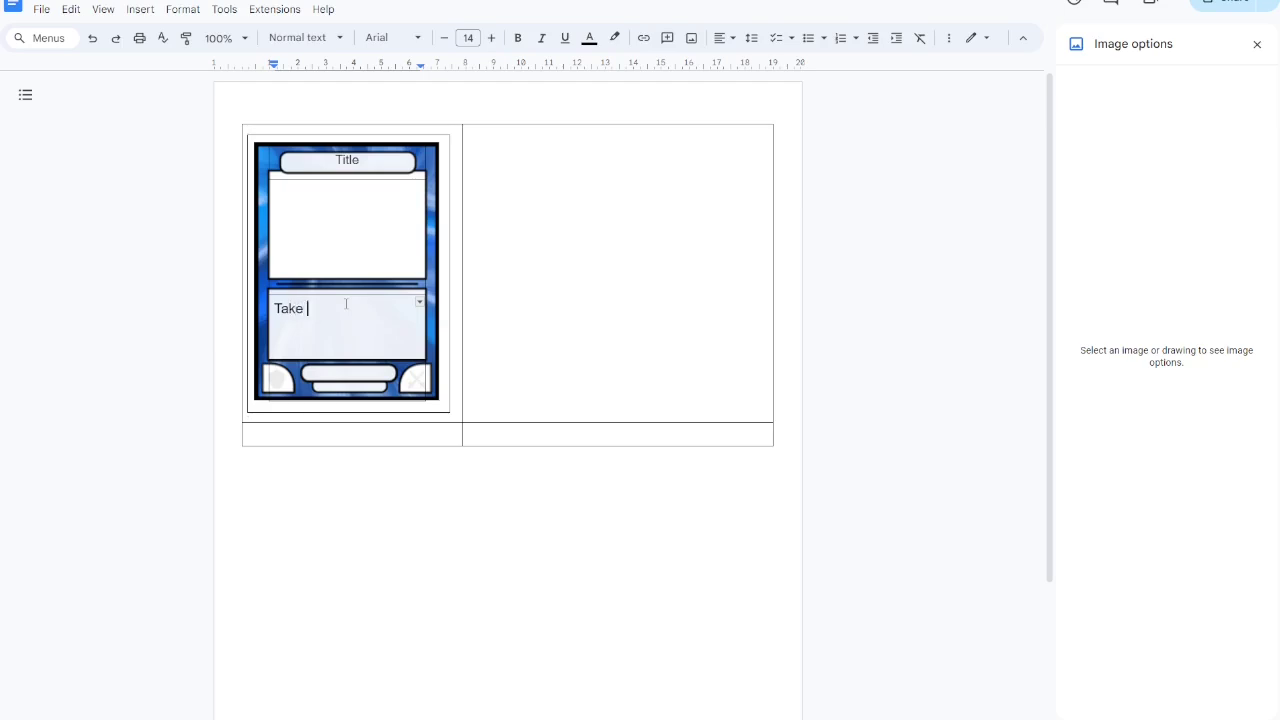
{"action": "type", "text": "1 damage"}
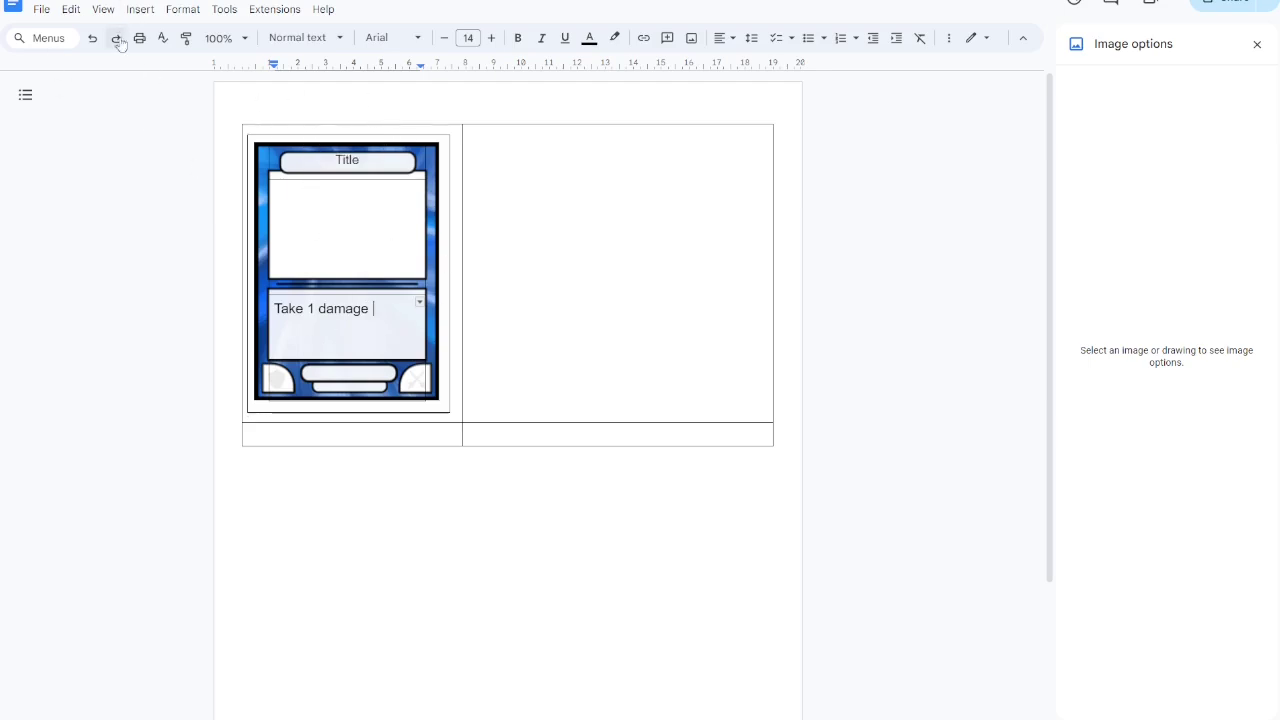
Step: Add a red heart emoji, found by searching 'heart', after the damage text
{"action": "left_click", "coordinate": [139, 10]}
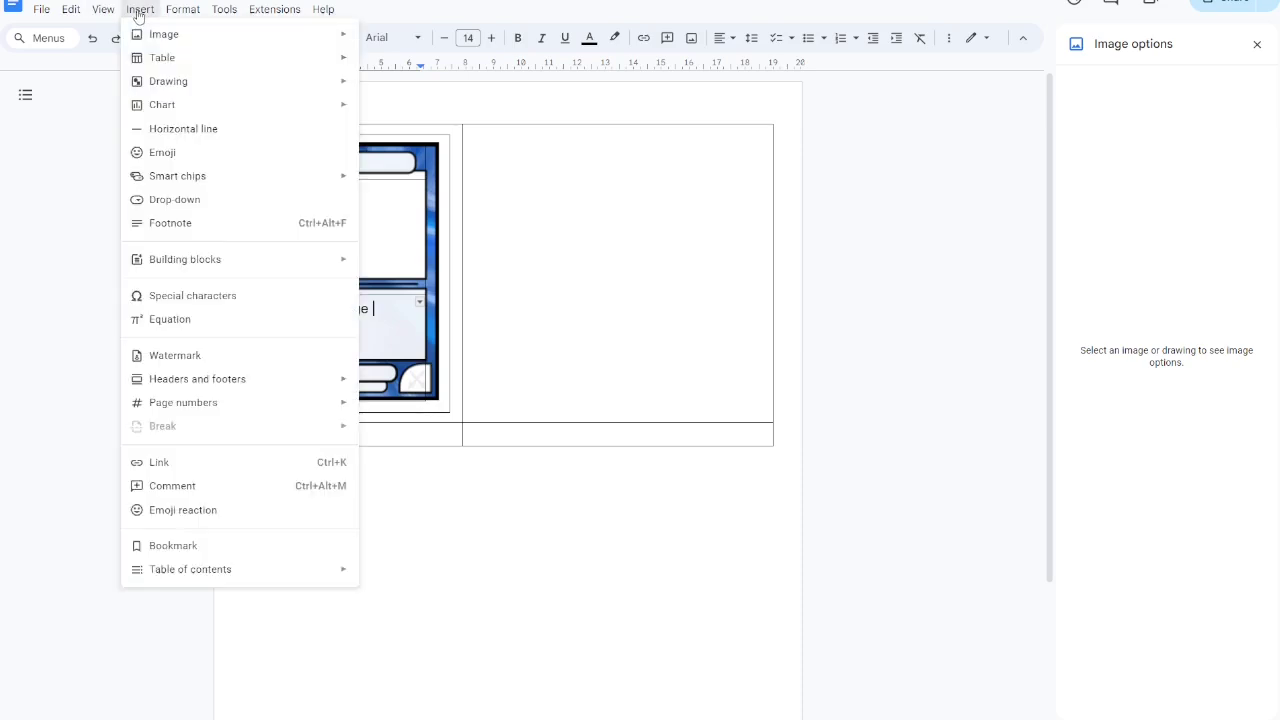
{"action": "left_click", "coordinate": [179, 154]}
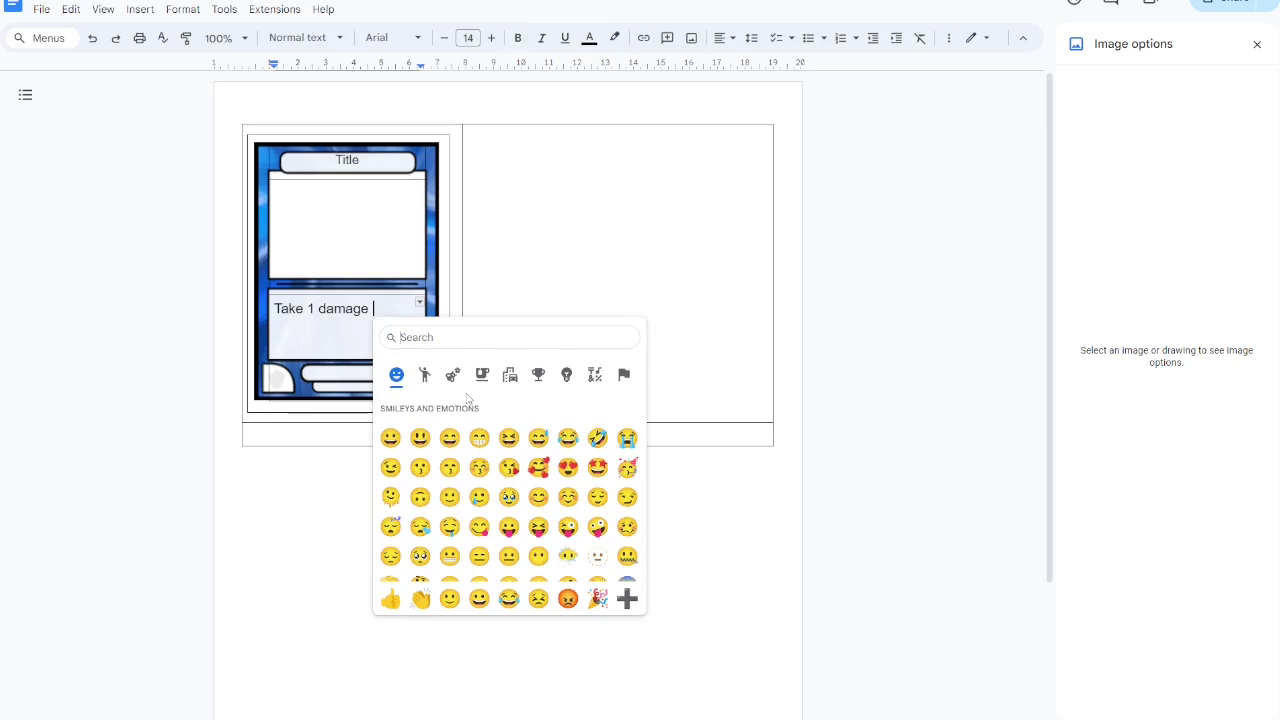
{"action": "type", "text": "heart"}
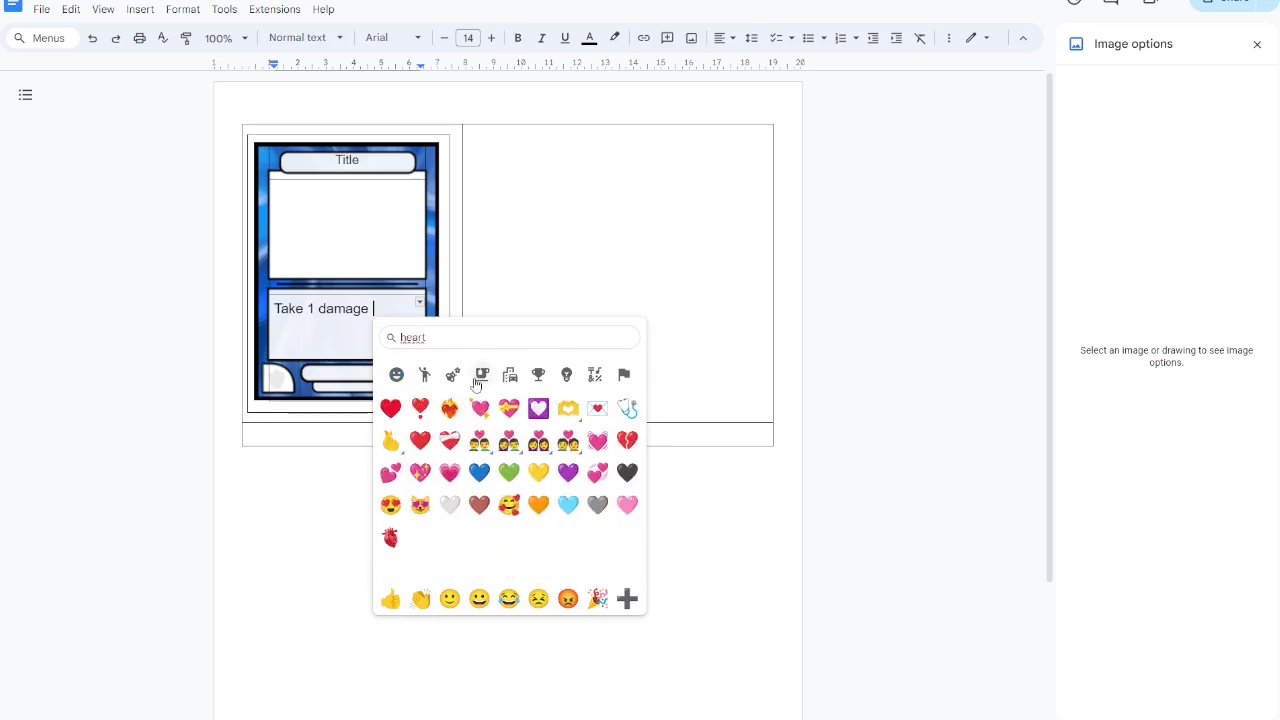
{"action": "left_click", "coordinate": [627, 440]}
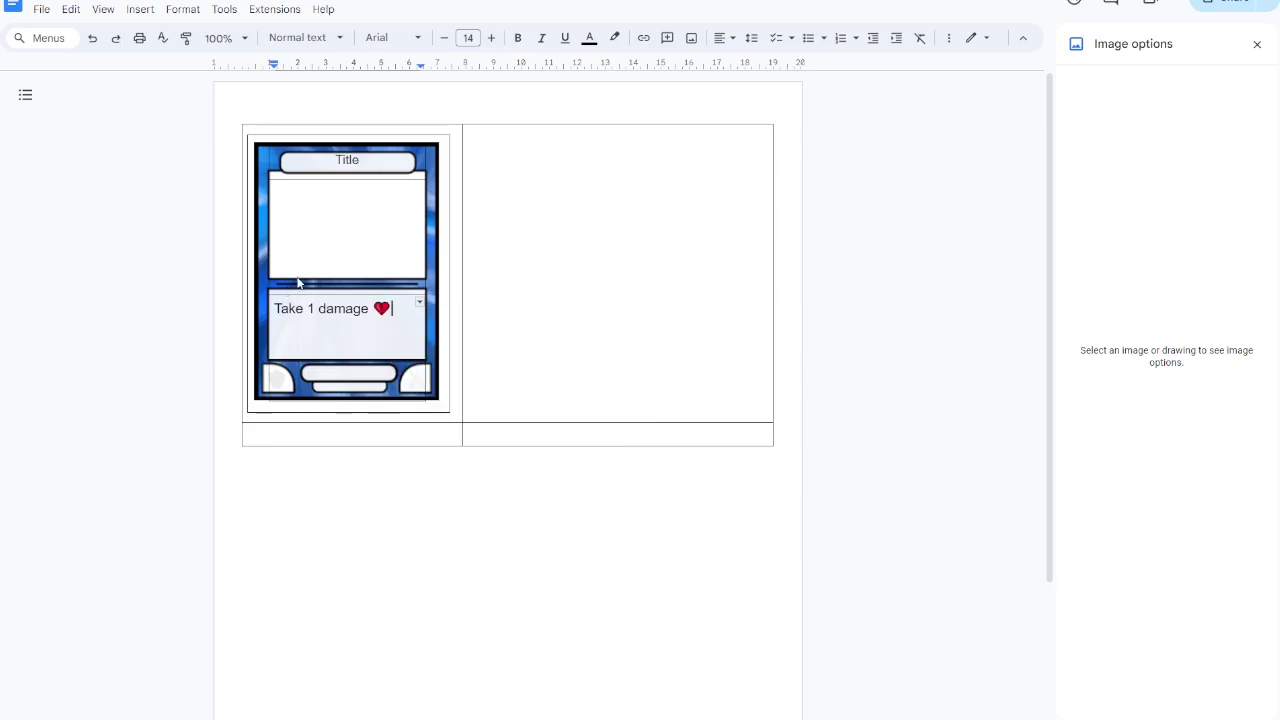
{"action": "left_click", "coordinate": [331, 211]}
Step: Drag monster.jpeg from File Explorer into the document and shrink it
{"action": "key", "text": "alt+Tab"}
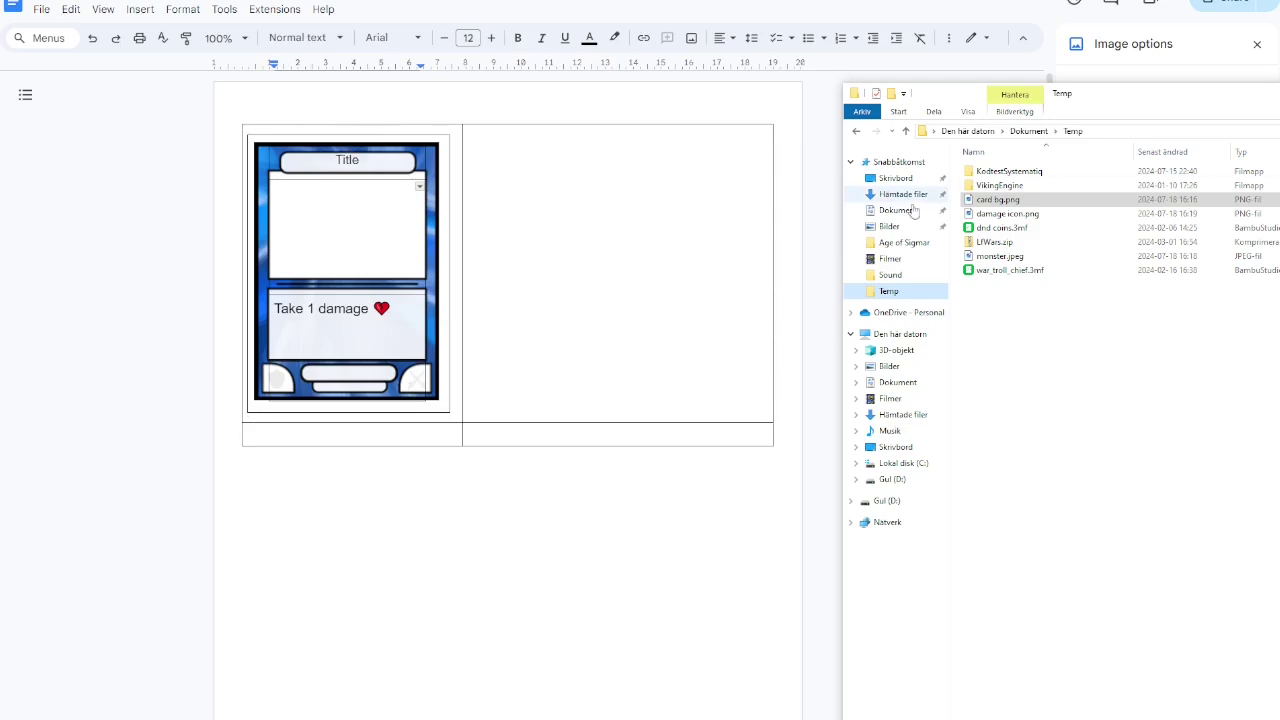
{"action": "left_click_drag", "start_coordinate": [1000, 256], "coordinate": [362, 498]}
{"action": "left_click", "coordinate": [718, 525]}
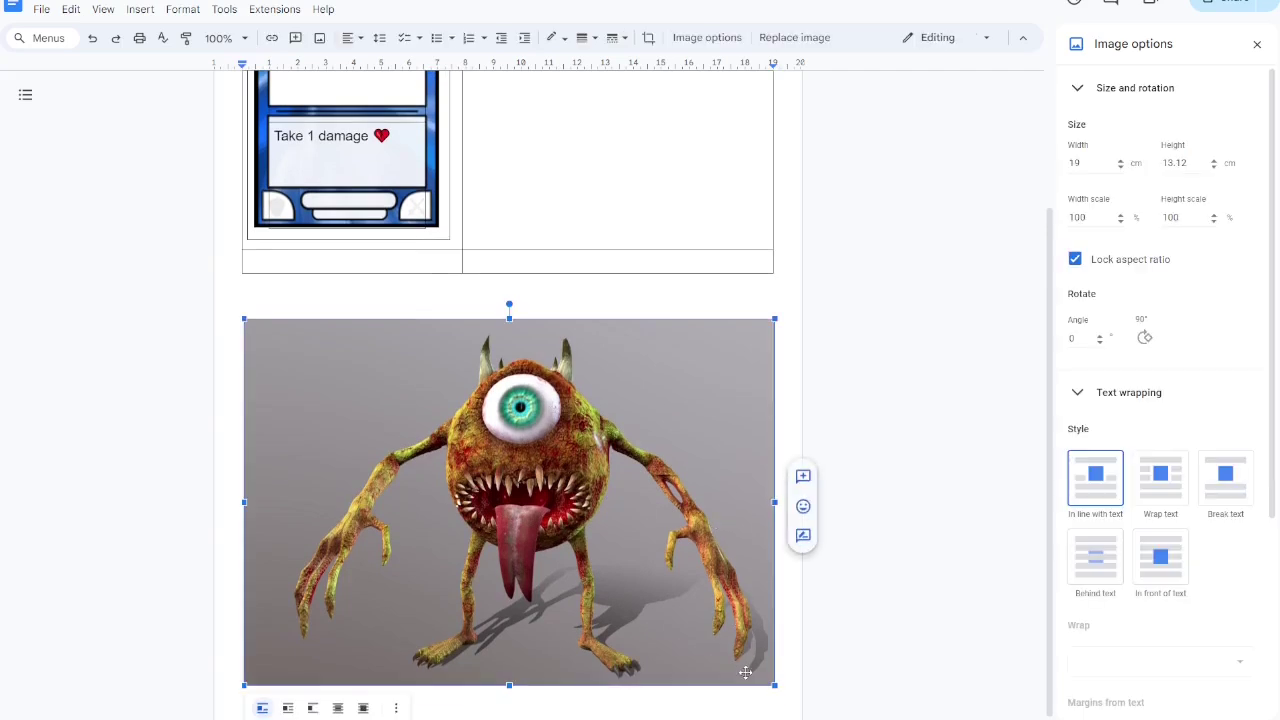
{"action": "left_click_drag", "start_coordinate": [774, 686], "coordinate": [389, 418]}
{"action": "scroll", "coordinate": [370, 385], "scroll_direction": "up", "scroll_amount": 2}
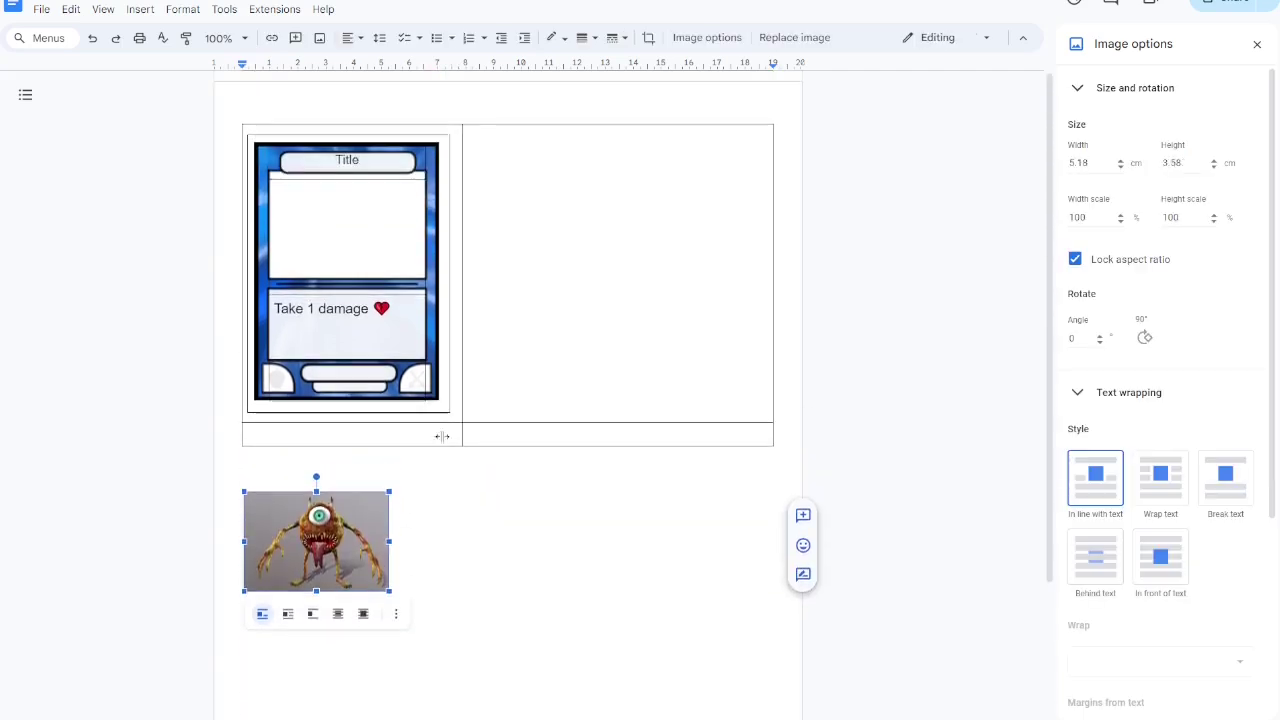
Step: Move the monster picture into the card's upper box, resize it to about 4.54 × 3.13 cm, and centre it
{"action": "left_click_drag", "start_coordinate": [346, 225], "coordinate": [347, 226]}
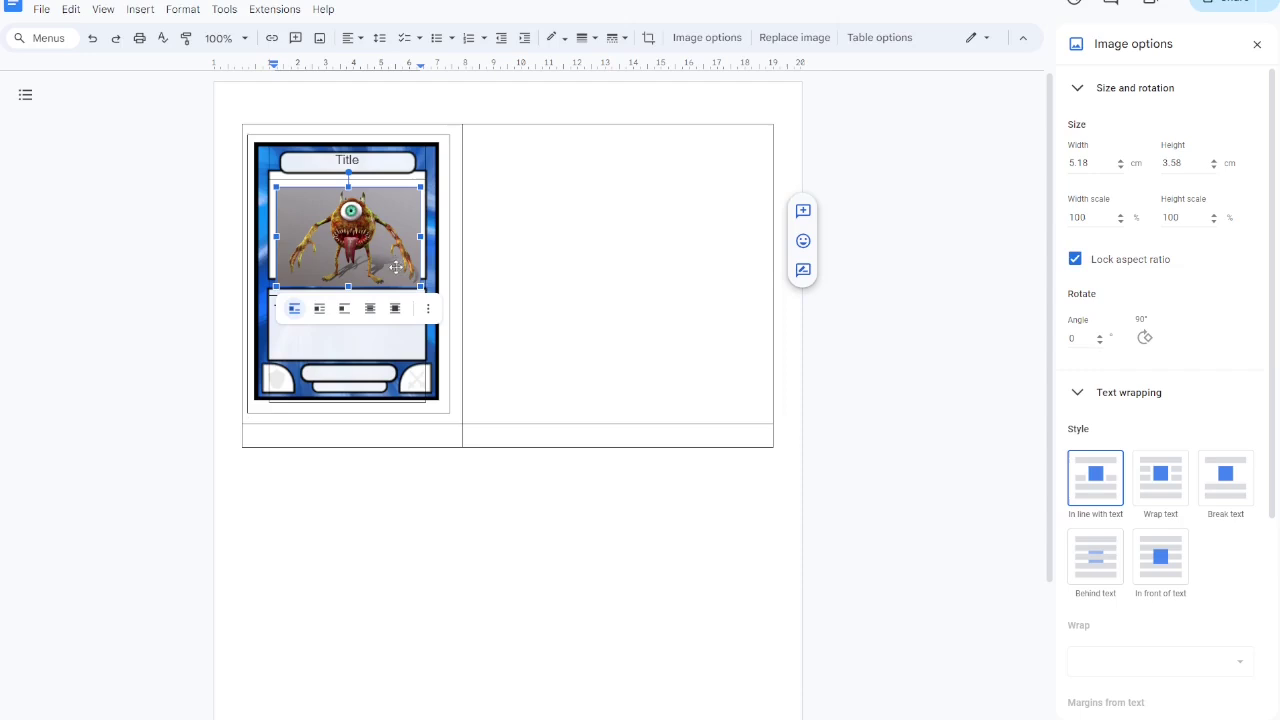
{"action": "left_click_drag", "start_coordinate": [410, 279], "coordinate": [403, 273]}
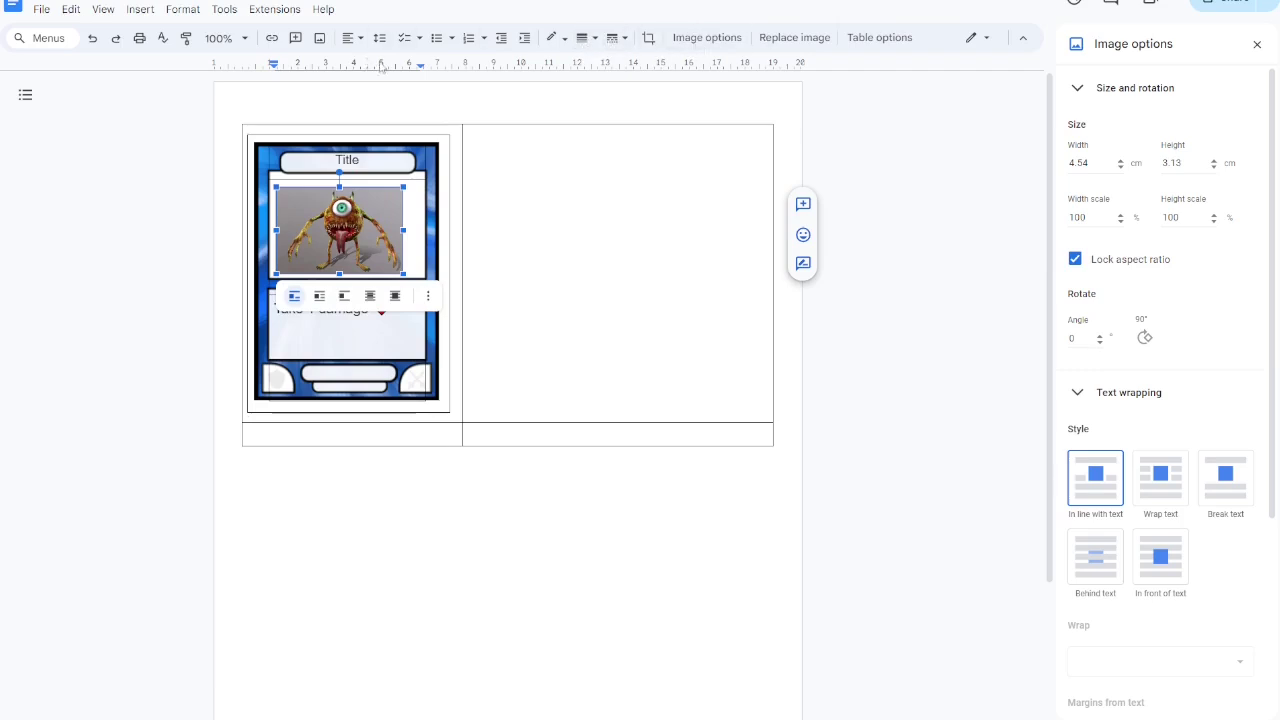
{"action": "left_click", "coordinate": [350, 40]}
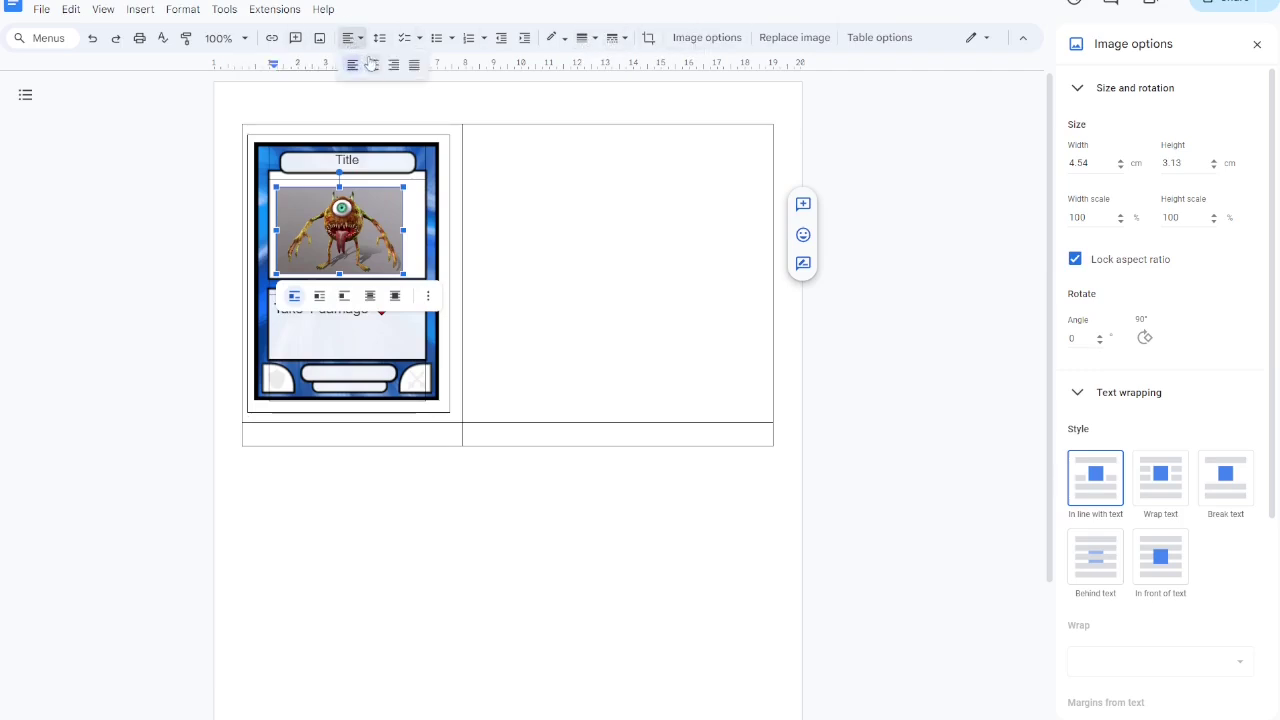
{"action": "left_click", "coordinate": [373, 64]}
{"action": "left_click", "coordinate": [487, 297]}
{"action": "left_click", "coordinate": [431, 260]}
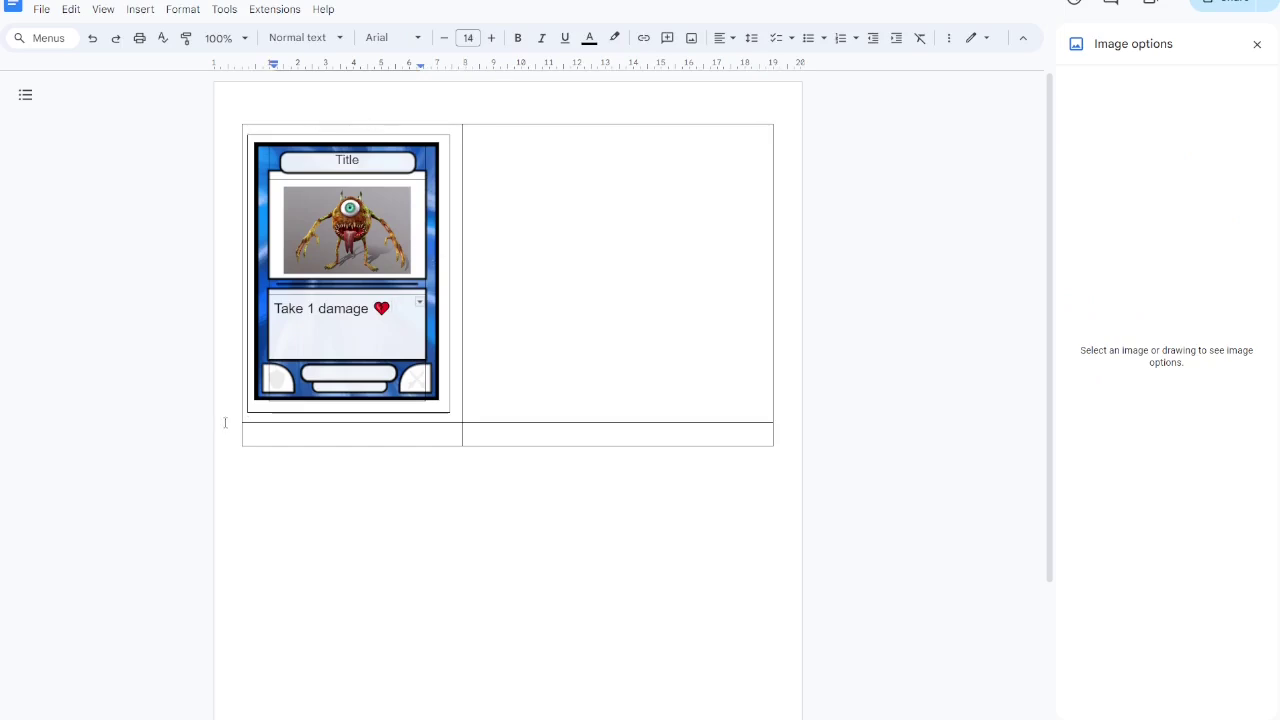
Step: Raise the font size in the card's bottom area from 4 to 10
{"action": "left_click", "coordinate": [280, 408]}
{"action": "left_click", "coordinate": [375, 352]}
{"action": "left_click", "coordinate": [491, 38]}
{"action": "left_click", "coordinate": [491, 38]}
{"action": "left_click", "coordinate": [491, 38]}
{"action": "left_click", "coordinate": [491, 38]}
{"action": "left_click", "coordinate": [491, 38]}
{"action": "left_click", "coordinate": [491, 38]}
Step: Insert a 3 x 1 table at the bottom of the card
{"action": "left_click", "coordinate": [138, 9]}
{"action": "mouse_move", "coordinate": [335, 65]}
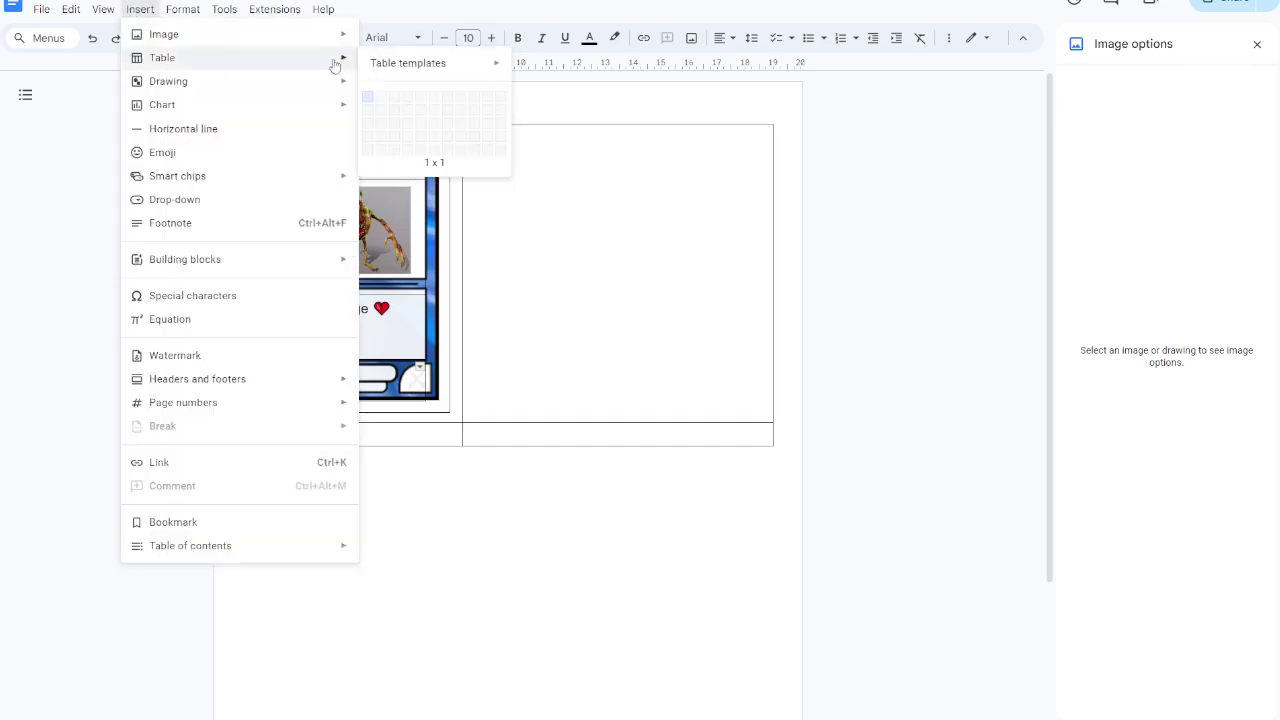
{"action": "left_click", "coordinate": [396, 101]}
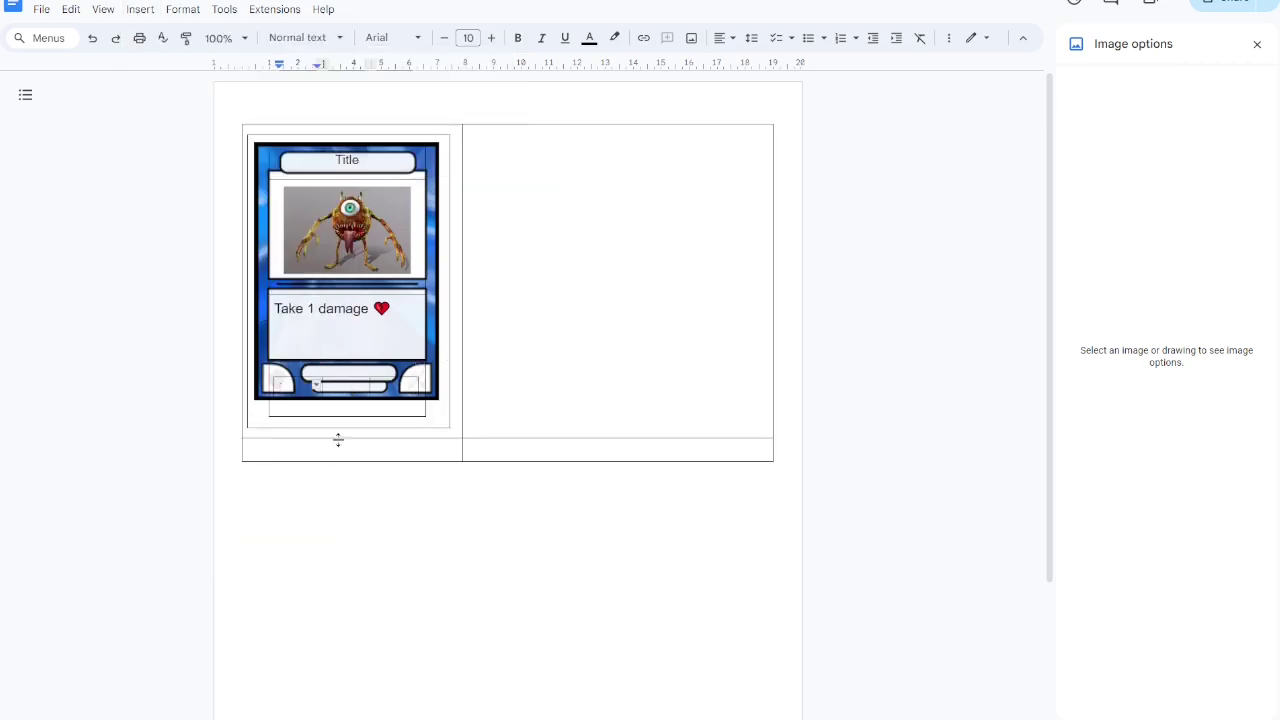